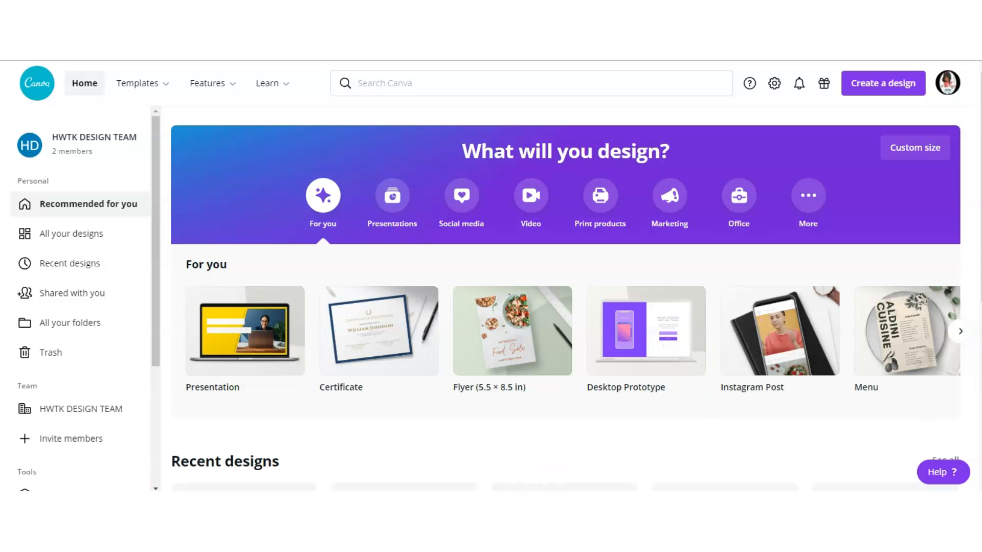
Create a blank custom-size design measuring 8.5 × 11 in
{"action": "mouse_move", "coordinate": [900, 353]}
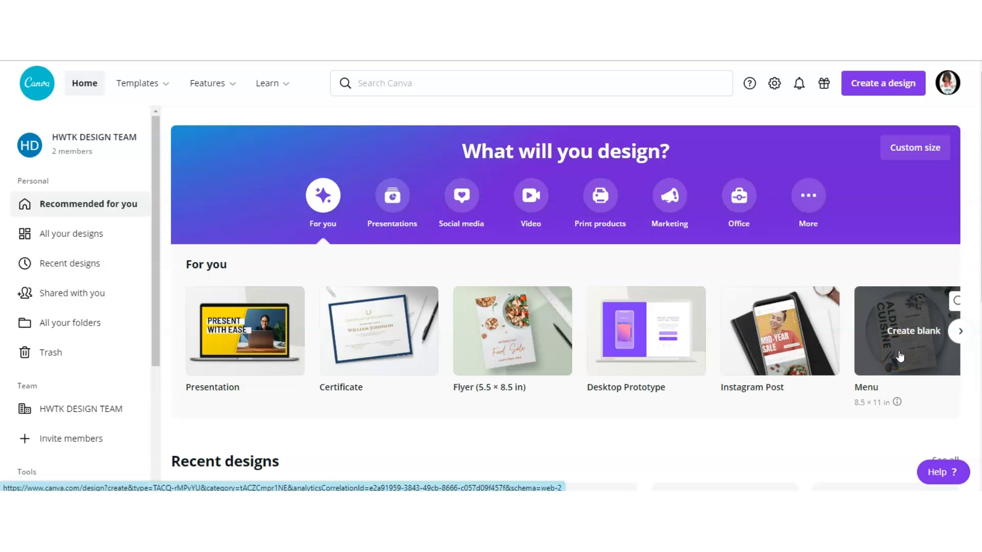
{"action": "left_click", "coordinate": [867, 85]}
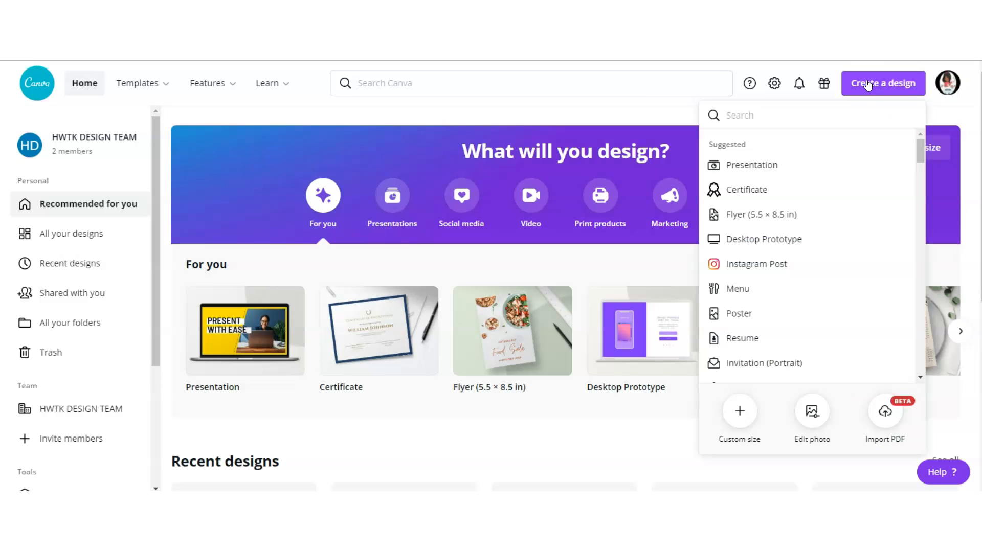
{"action": "left_click", "coordinate": [741, 412]}
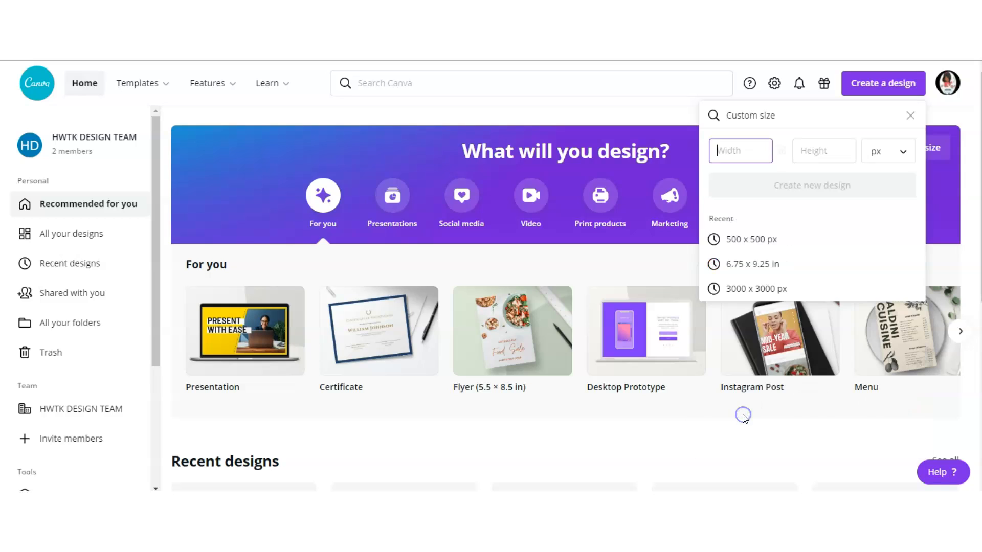
{"action": "left_click", "coordinate": [877, 151]}
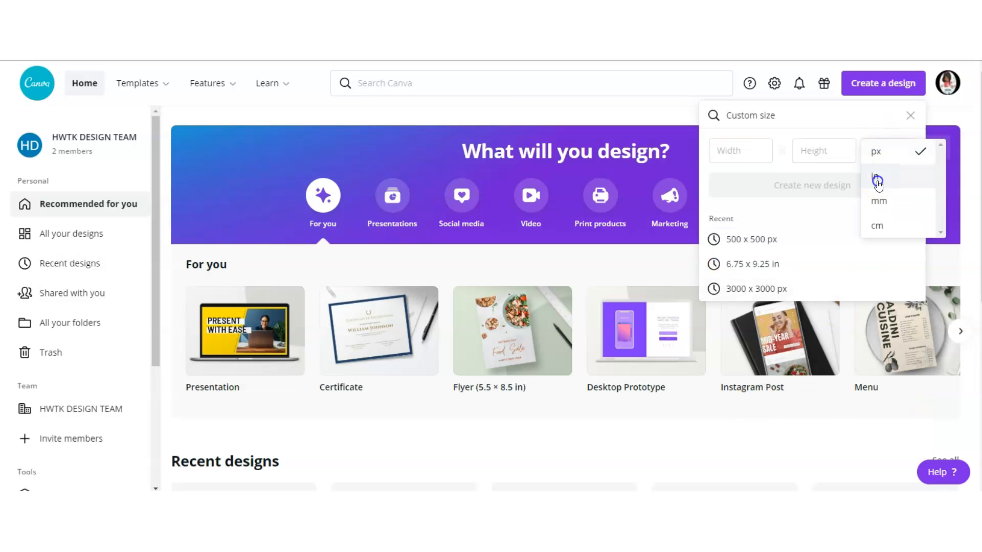
{"action": "left_click", "coordinate": [880, 175]}
{"action": "left_click", "coordinate": [746, 151]}
{"action": "type", "text": "8.5"}
{"action": "key", "text": "Tab"}
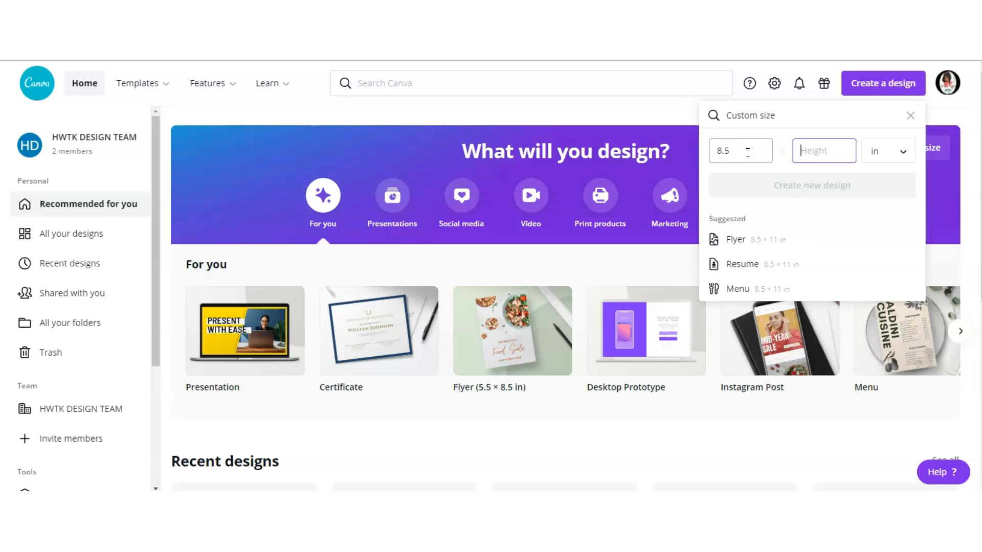
{"action": "type", "text": "11"}
{"action": "left_click", "coordinate": [825, 190]}
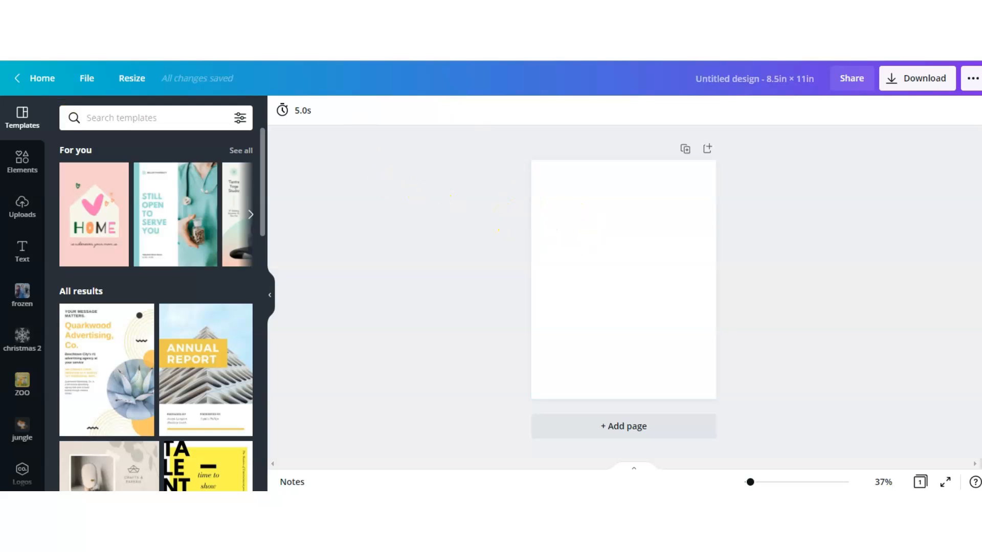
Add the Rounded Square shape from the Lines & Shapes collection to the page
{"action": "left_click", "coordinate": [7, 165]}
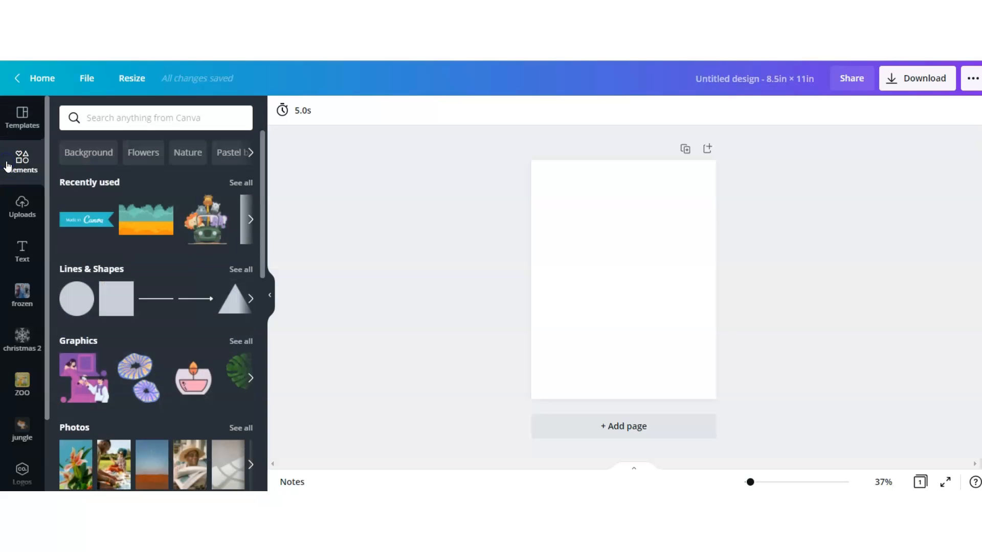
{"action": "left_click", "coordinate": [248, 276]}
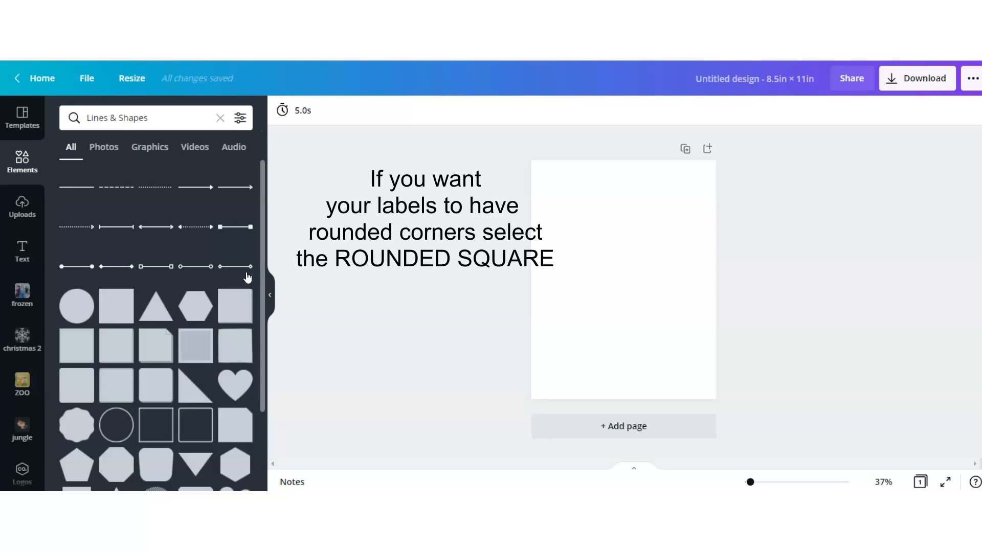
{"action": "left_click", "coordinate": [84, 379]}
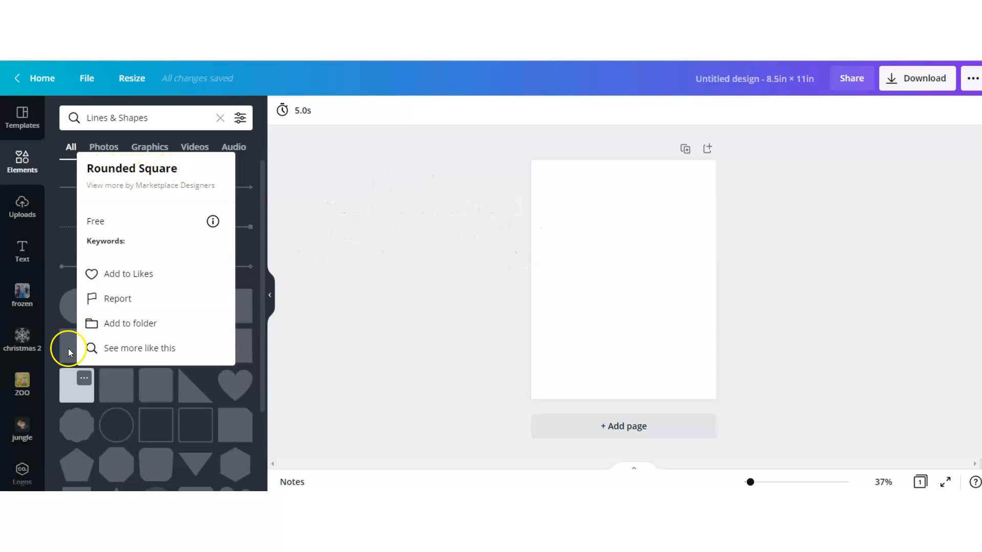
{"action": "left_click", "coordinate": [70, 384]}
{"action": "left_click", "coordinate": [70, 383]}
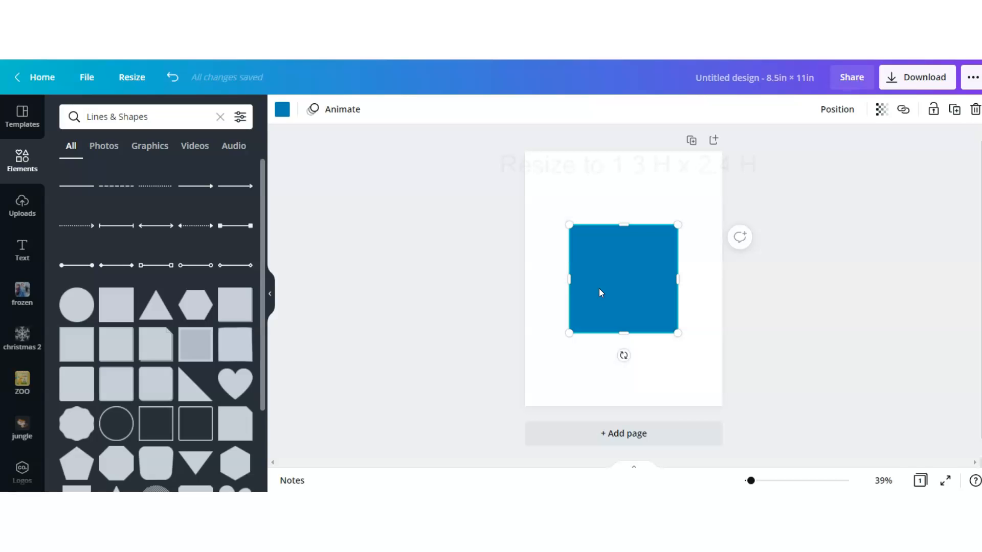
Resize the rounded square into an upright label about 1.3 in wide and 2.4 in high
{"action": "left_click_drag", "start_coordinate": [678, 337], "coordinate": [592, 265]}
{"action": "left_click_drag", "start_coordinate": [584, 221], "coordinate": [574, 202]}
{"action": "left_click", "coordinate": [529, 379]}
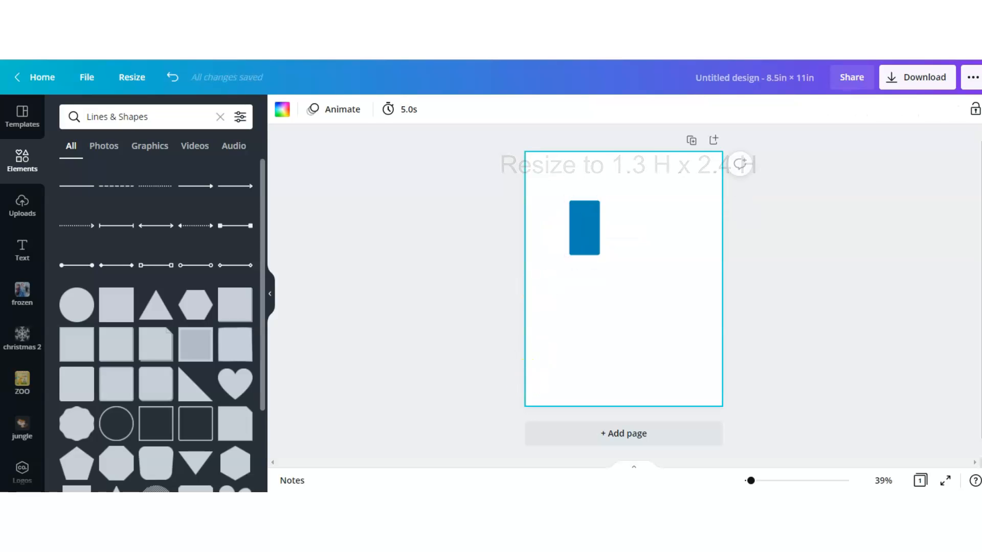
Duplicate the rounded label and place the copy beside the original, level with it
{"action": "scroll", "coordinate": [379, 270], "scroll_direction": "up", "scroll_amount": 3}
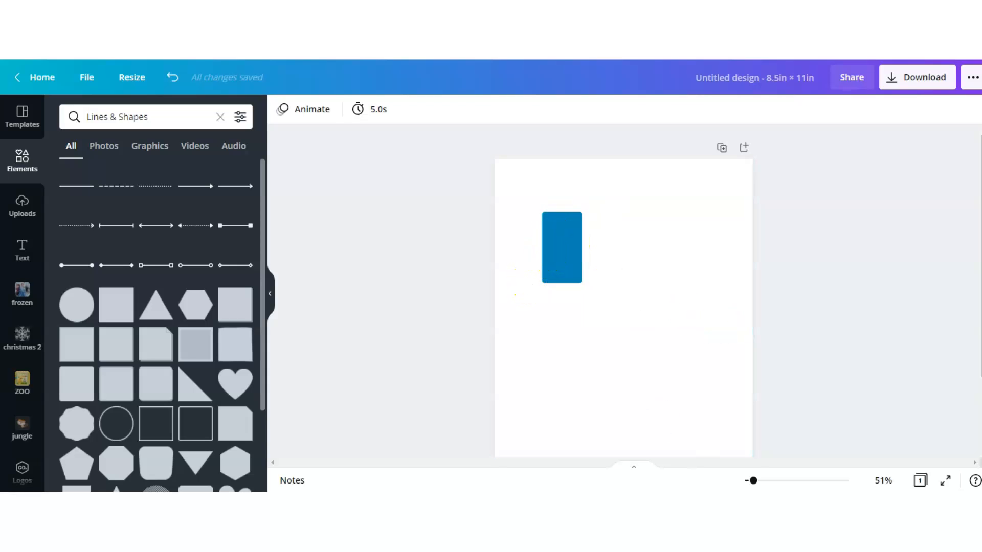
{"action": "left_click_drag", "start_coordinate": [753, 481], "coordinate": [763, 486]}
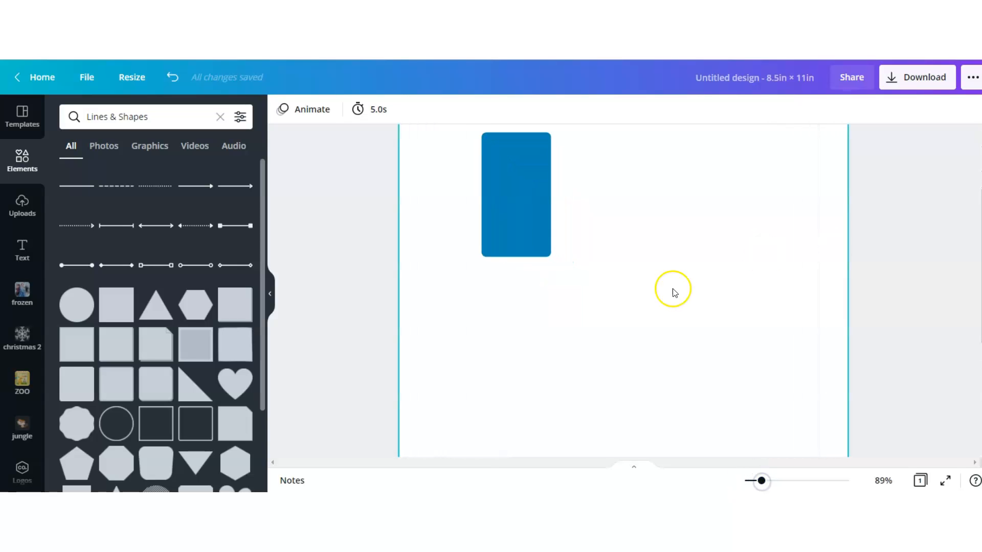
{"action": "left_click", "coordinate": [530, 208]}
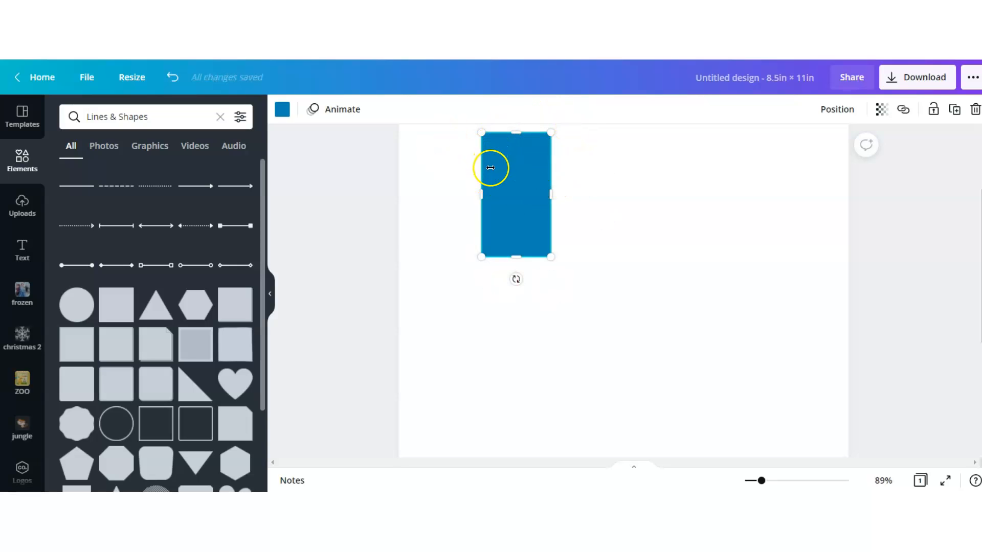
{"action": "left_click_drag", "start_coordinate": [594, 130], "coordinate": [447, 306]}
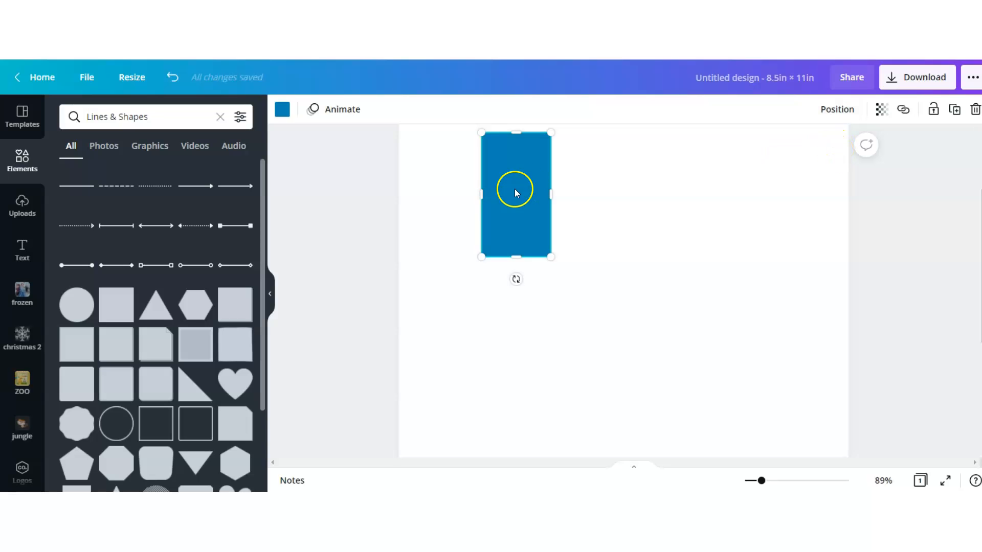
{"action": "left_click", "coordinate": [954, 109]}
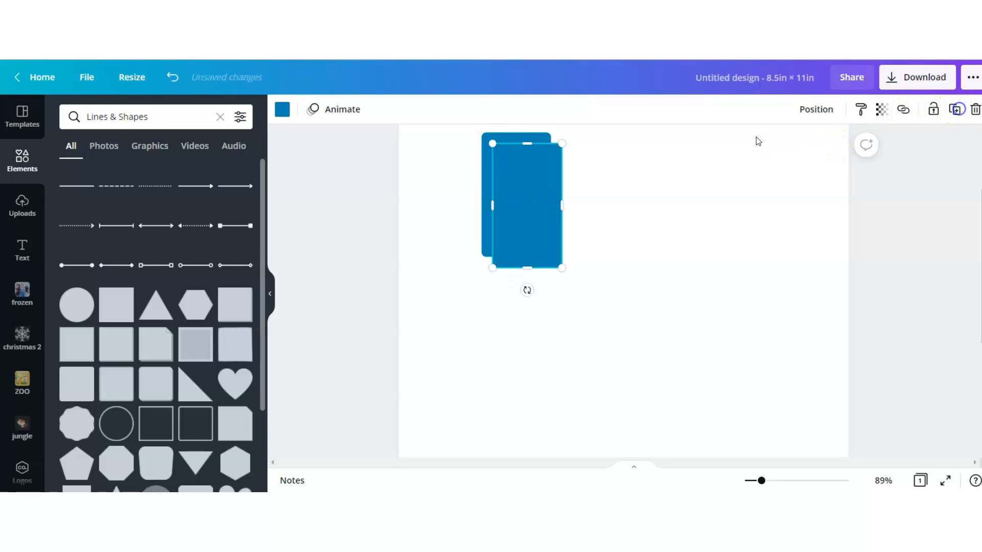
{"action": "left_click_drag", "start_coordinate": [525, 205], "coordinate": [591, 194]}
Recolour the rounded label with the light blue default colour
{"action": "left_click", "coordinate": [282, 109]}
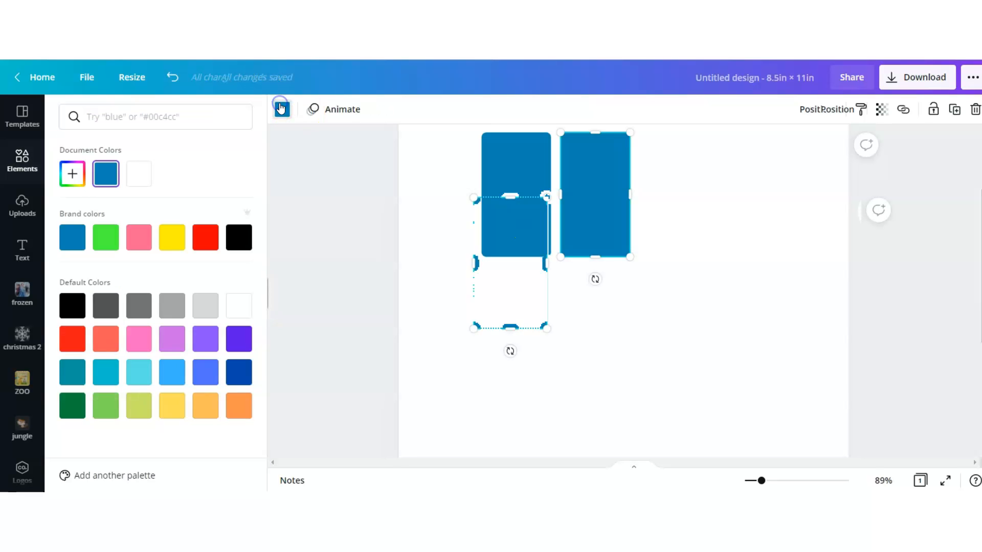
{"action": "left_click", "coordinate": [172, 374]}
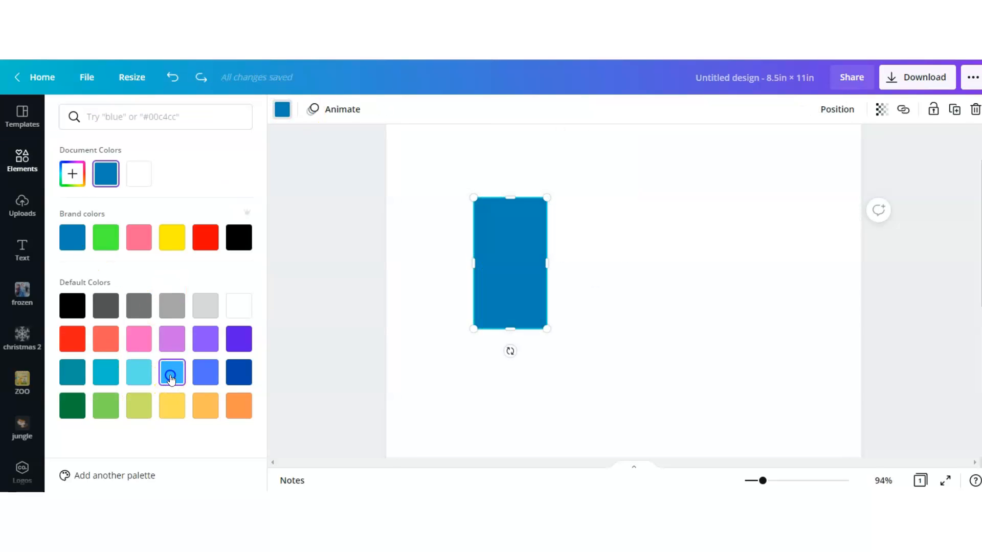
{"action": "left_click", "coordinate": [421, 361]}
Add a subheading reading HAPPY BIRTHDAY, shrink it to size 9.9 and centre it near the label's upper edge
{"action": "left_click", "coordinate": [21, 250]}
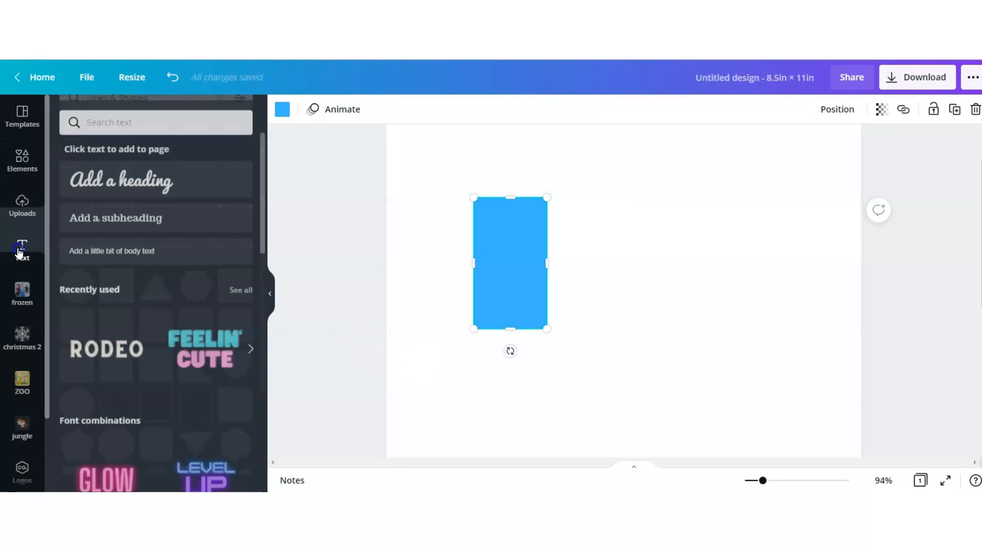
{"action": "left_click", "coordinate": [127, 214]}
{"action": "type", "text": "HAPPY"}
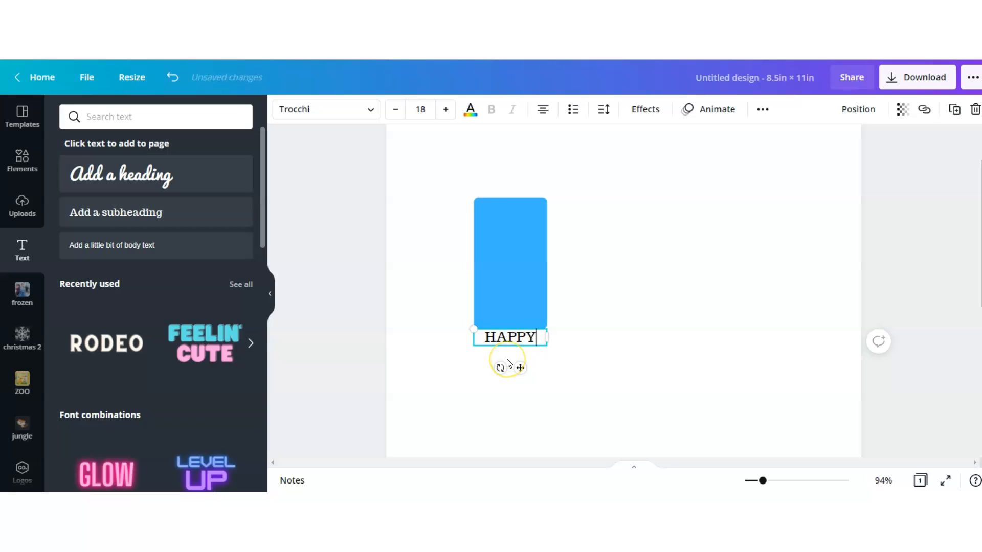
{"action": "type", "text": " BIRTHDAY"}
{"action": "left_click_drag", "start_coordinate": [546, 358], "coordinate": [518, 210]}
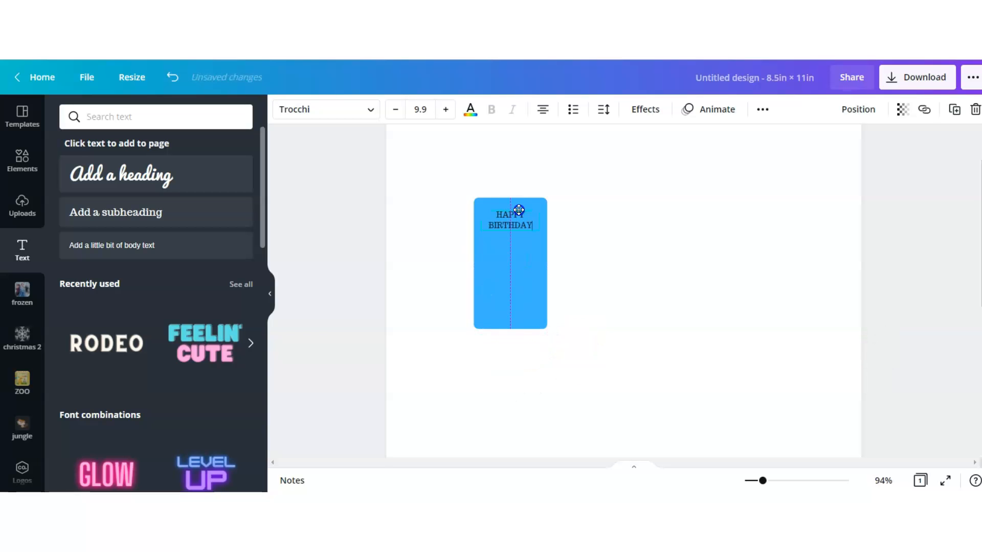
Set the HAPPY BIRTHDAY text in the CS Gordon Serif font
{"action": "left_click", "coordinate": [346, 109]}
{"action": "left_click", "coordinate": [97, 219]}
{"action": "double_click", "coordinate": [521, 215]}
{"action": "left_click", "coordinate": [94, 213]}
{"action": "left_click", "coordinate": [389, 282]}
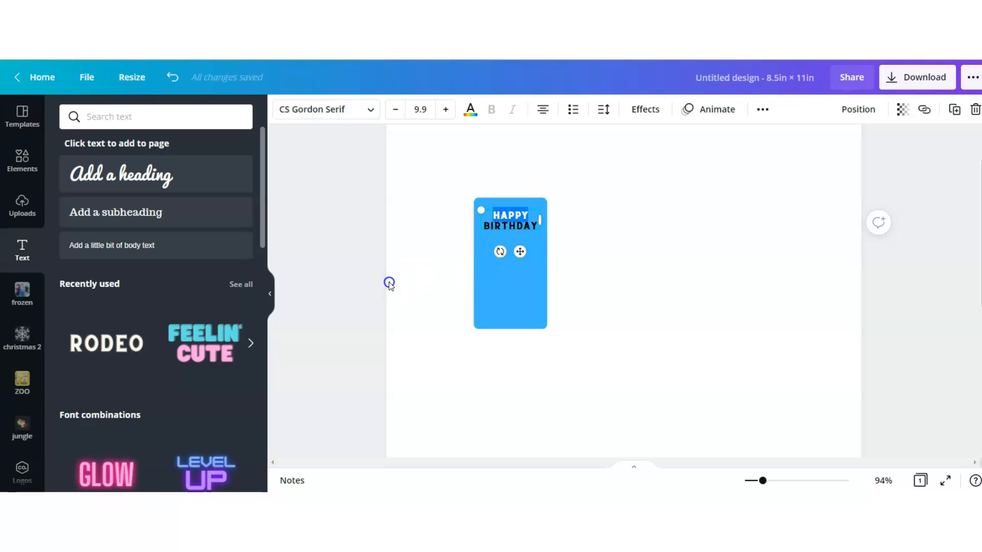
{"action": "left_click", "coordinate": [520, 218]}
Add the sitting lion image from the ZOO folder and scale it down to fit the label below the text
{"action": "left_click", "coordinate": [22, 379]}
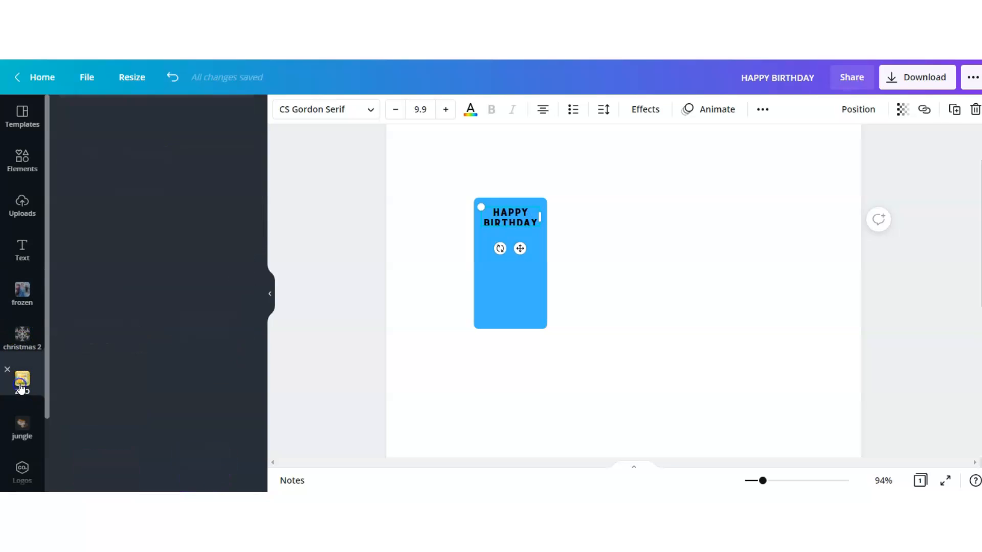
{"action": "left_click", "coordinate": [214, 203]}
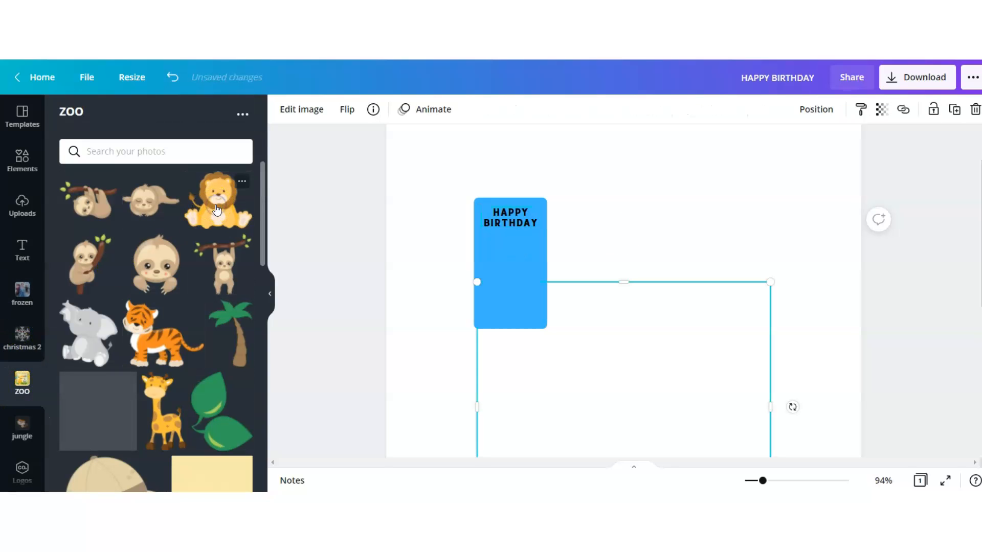
{"action": "left_click_drag", "start_coordinate": [810, 158], "coordinate": [523, 251]}
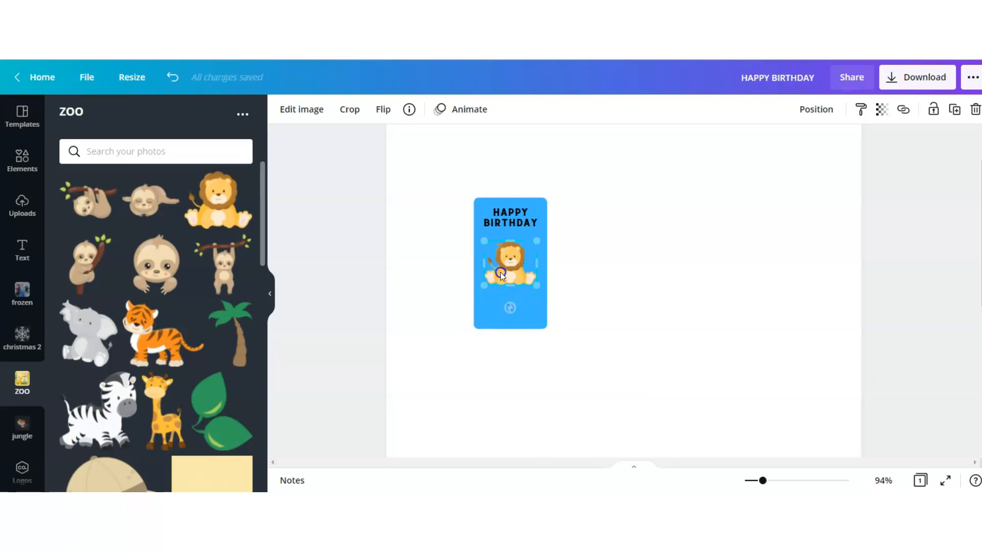
{"action": "left_click", "coordinate": [441, 288]}
Select the label's shape, text and lion together and move them to the page's upper-left corner
{"action": "left_click_drag", "start_coordinate": [457, 204], "coordinate": [563, 316]}
{"action": "left_click", "coordinate": [889, 110]}
{"action": "left_click_drag", "start_coordinate": [762, 480], "coordinate": [750, 481]}
{"action": "left_click", "coordinate": [571, 224]}
{"action": "left_click_drag", "start_coordinate": [572, 224], "coordinate": [547, 195]}
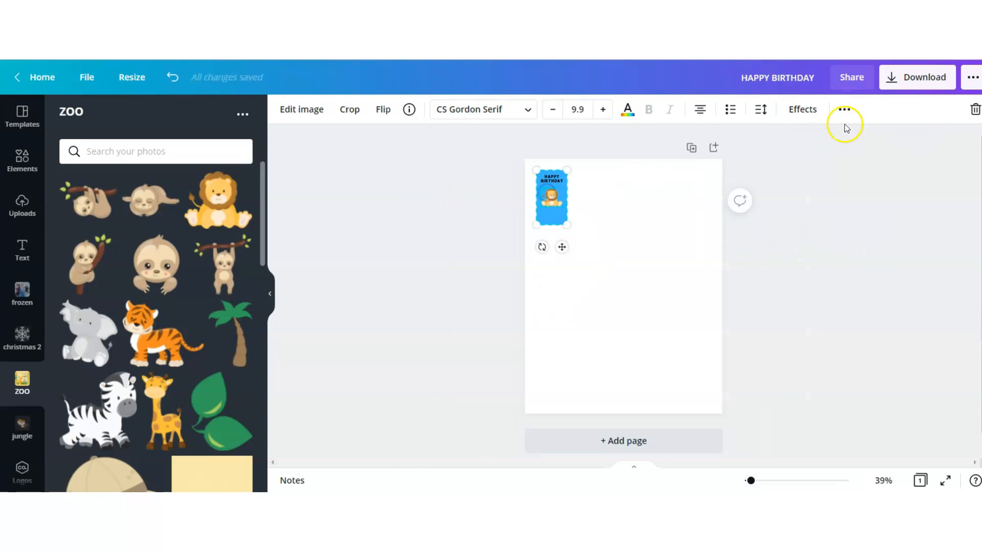
Duplicate the finished label four times and arrange the copies side by side into a row of five across the page
{"action": "left_click", "coordinate": [844, 109]}
{"action": "left_click", "coordinate": [839, 140]}
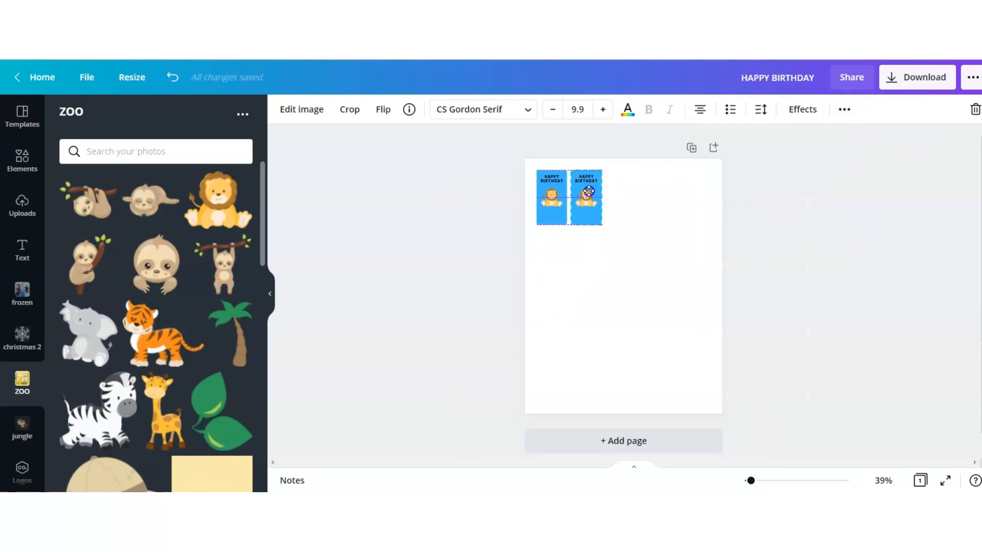
{"action": "left_click", "coordinate": [842, 139]}
{"action": "left_click_drag", "start_coordinate": [598, 193], "coordinate": [695, 210]}
{"action": "left_click", "coordinate": [844, 108]}
{"action": "left_click", "coordinate": [843, 140]}
{"action": "left_click", "coordinate": [844, 108]}
{"action": "left_click", "coordinate": [841, 140]}
Select the row of five labels, duplicate it three times and stack the copies below to fill the page
{"action": "left_click_drag", "start_coordinate": [520, 179], "coordinate": [711, 209]}
{"action": "left_click_drag", "start_coordinate": [701, 204], "coordinate": [663, 382]}
{"action": "left_click", "coordinate": [955, 108]}
{"action": "left_click", "coordinate": [954, 108]}
{"action": "left_click", "coordinate": [954, 109]}
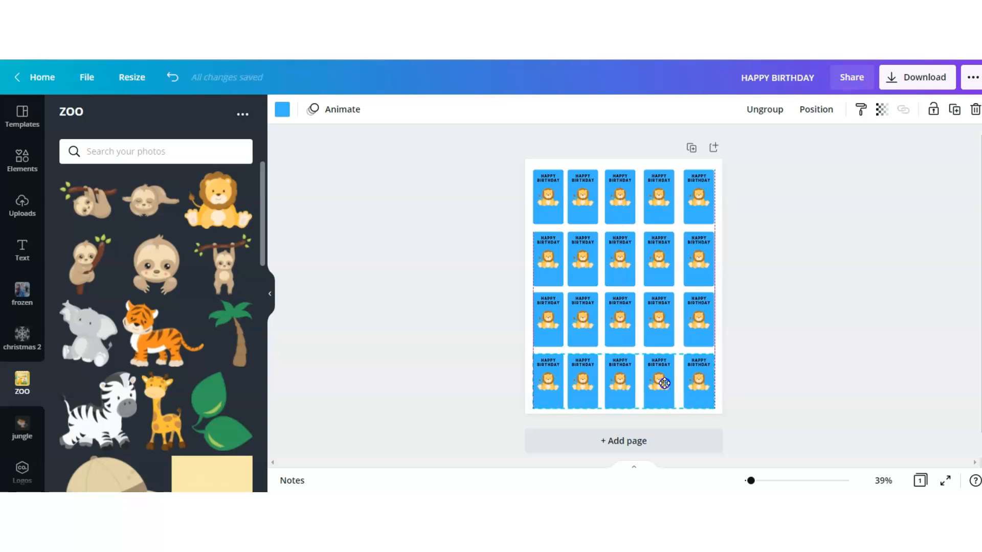
{"action": "left_click", "coordinate": [493, 408]}
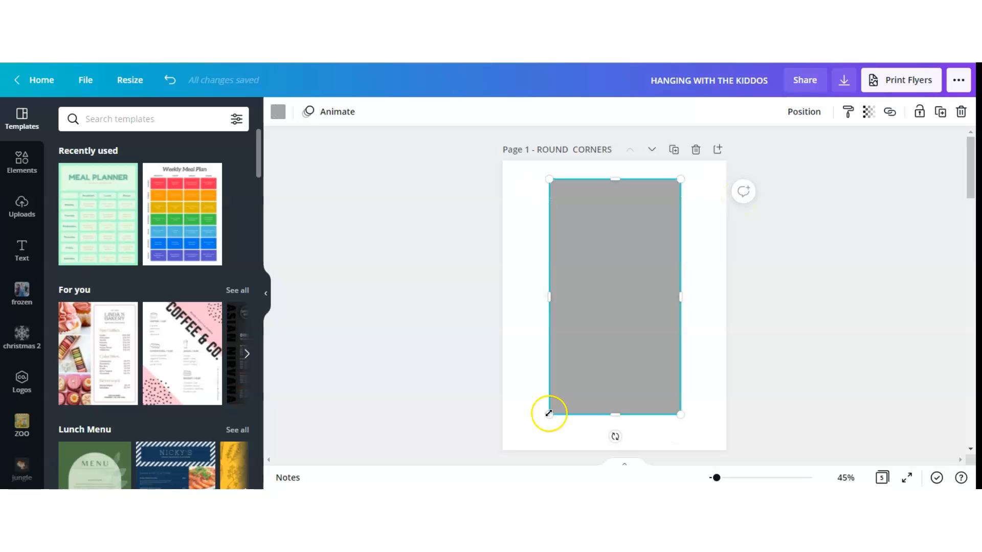
Enlarge the grey rounded rectangle on the ROUND CORNERS page to nearly the page's height and centre it
{"action": "left_click_drag", "start_coordinate": [548, 415], "coordinate": [530, 449]}
{"action": "left_click_drag", "start_coordinate": [606, 360], "coordinate": [607, 358]}
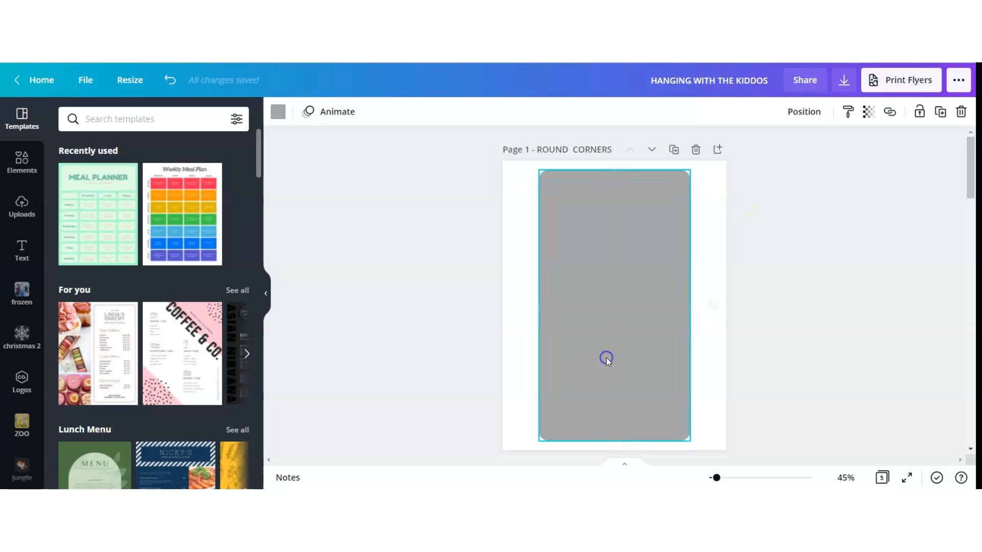
Add the jungle landscape graphic at the rectangle's full width, then duplicate it and overlap the copies across the middle
{"action": "left_click", "coordinate": [31, 165]}
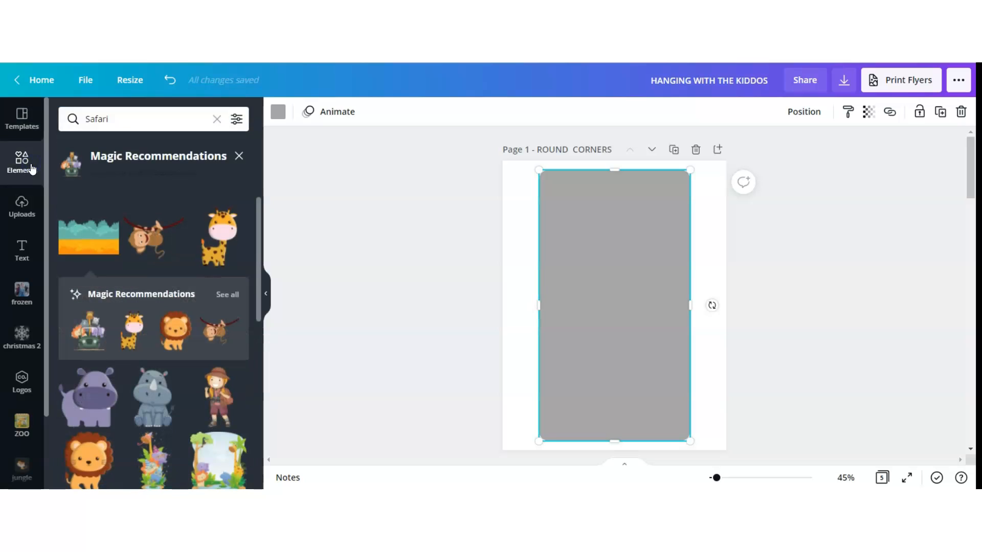
{"action": "left_click", "coordinate": [88, 236]}
{"action": "left_click_drag", "start_coordinate": [587, 325], "coordinate": [546, 358]}
{"action": "left_click_drag", "start_coordinate": [631, 292], "coordinate": [696, 275]}
{"action": "left_click_drag", "start_coordinate": [613, 307], "coordinate": [638, 324]}
{"action": "left_click", "coordinate": [941, 112]}
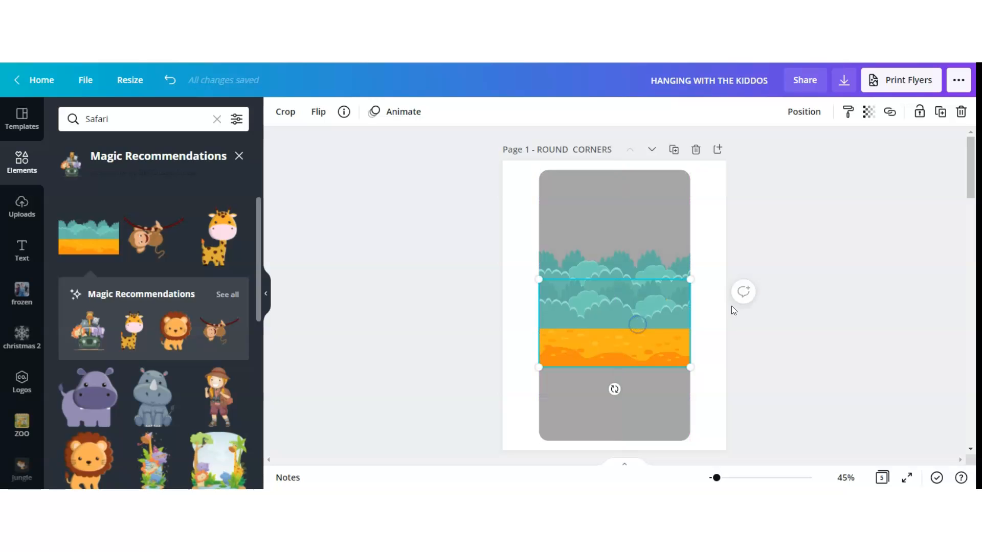
{"action": "left_click", "coordinate": [722, 318]}
Add the safari jeep graphic with animals, enlarge it to the rectangle's width and position it over the jungle landscape
{"action": "left_click", "coordinate": [88, 330]}
{"action": "left_click_drag", "start_coordinate": [582, 345], "coordinate": [568, 372]}
{"action": "left_click_drag", "start_coordinate": [631, 285], "coordinate": [697, 212]}
{"action": "left_click_drag", "start_coordinate": [646, 347], "coordinate": [686, 368]}
{"action": "left_click_drag", "start_coordinate": [685, 329], "coordinate": [685, 297]}
{"action": "left_click_drag", "start_coordinate": [591, 320], "coordinate": [599, 341]}
{"action": "left_click_drag", "start_coordinate": [546, 231], "coordinate": [537, 219]}
{"action": "left_click_drag", "start_coordinate": [597, 310], "coordinate": [601, 310]}
Recolour the grey rounded rectangle behind the safari artwork with the light blue default colour
{"action": "left_click", "coordinate": [593, 174]}
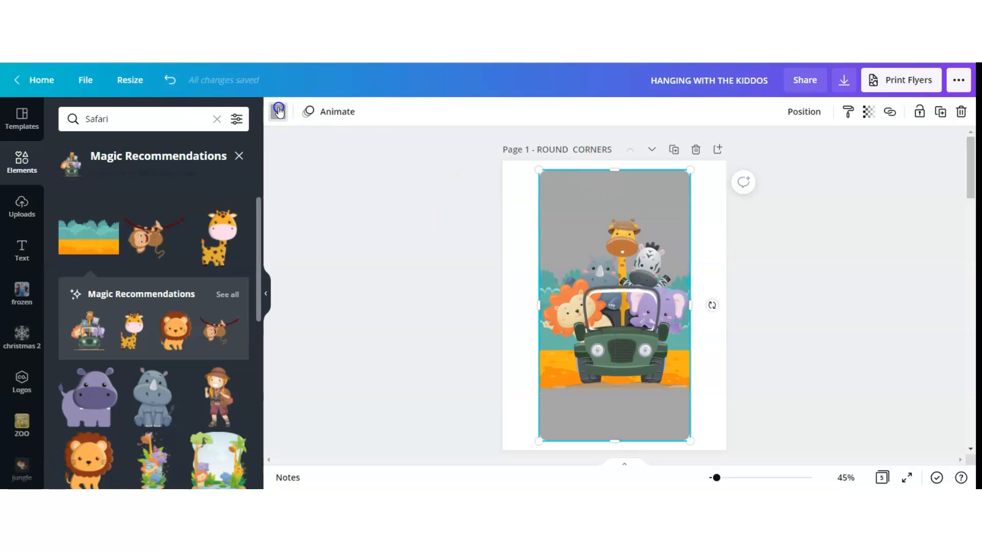
{"action": "left_click", "coordinate": [278, 112]}
{"action": "left_click", "coordinate": [169, 433]}
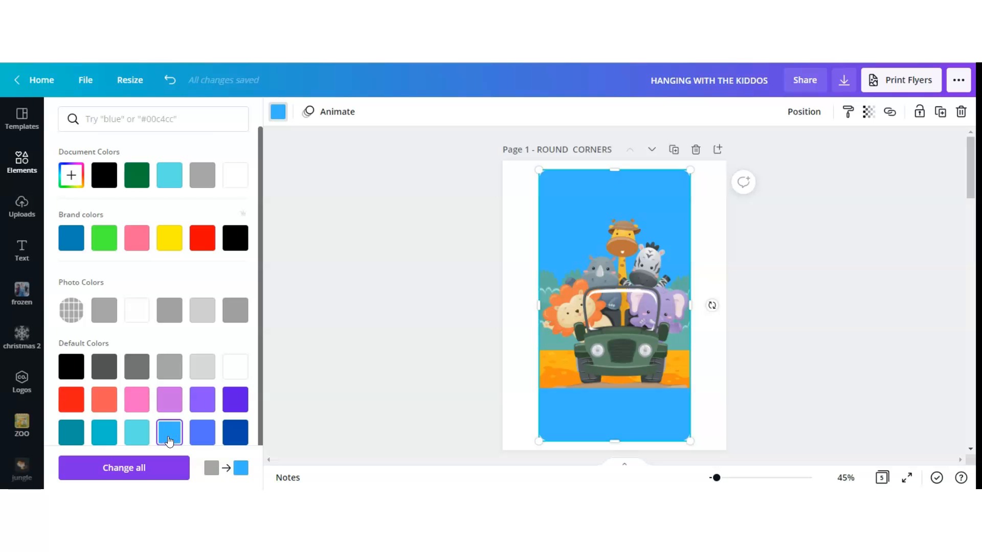
Add the RODEO text style, replace its wording with "SHARE LOVE", and place it at a reduced size near the label's upper edge
{"action": "left_click", "coordinate": [23, 246]}
{"action": "left_click", "coordinate": [99, 352]}
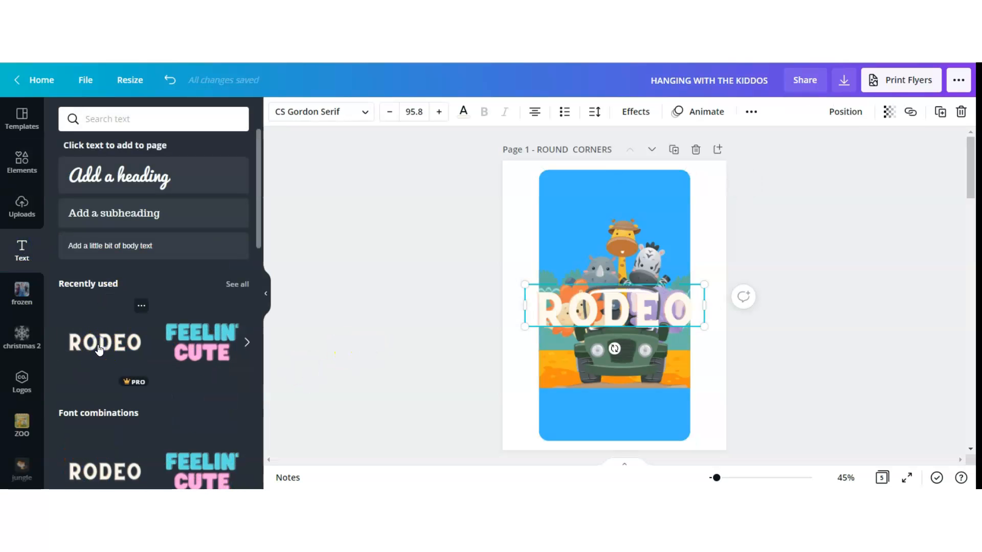
{"action": "double_click", "coordinate": [593, 314]}
{"action": "type", "text": "SHARE LOVE"}
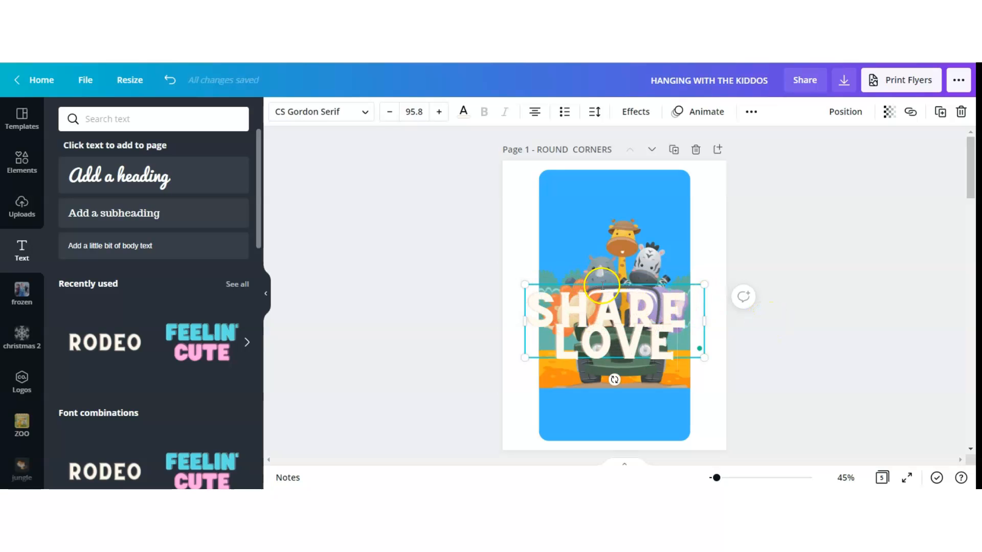
{"action": "left_click_drag", "start_coordinate": [602, 285], "coordinate": [614, 179]}
Adjust the line spacing between SHARE and LOVE
{"action": "left_click", "coordinate": [595, 112]}
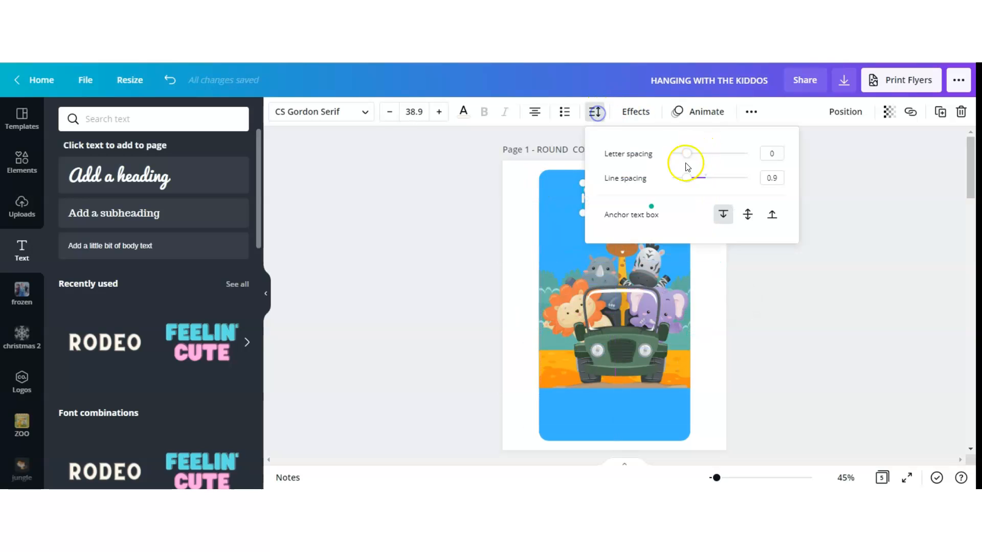
{"action": "left_click_drag", "start_coordinate": [691, 180], "coordinate": [692, 180]}
{"action": "left_click", "coordinate": [484, 212]}
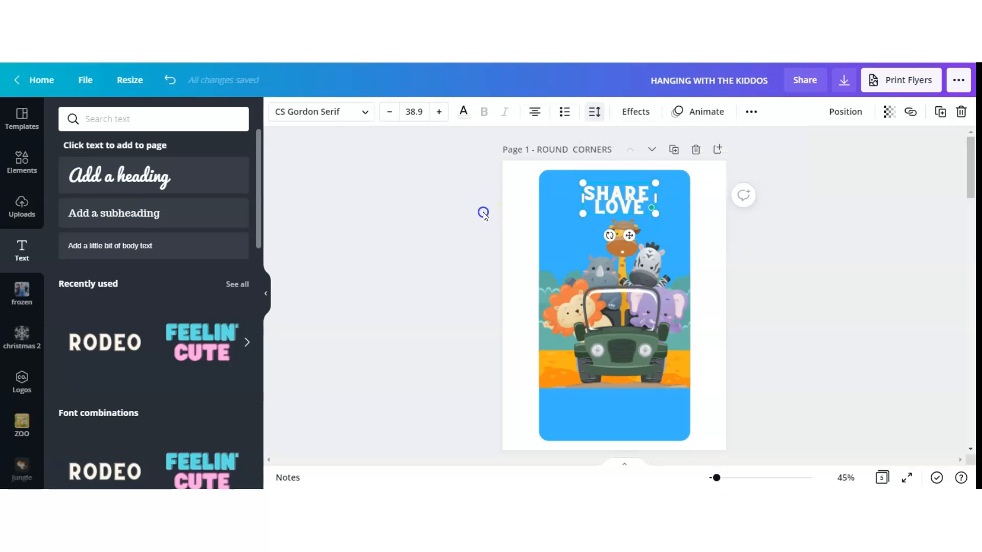
{"action": "left_click", "coordinate": [595, 114]}
{"action": "left_click", "coordinate": [442, 230]}
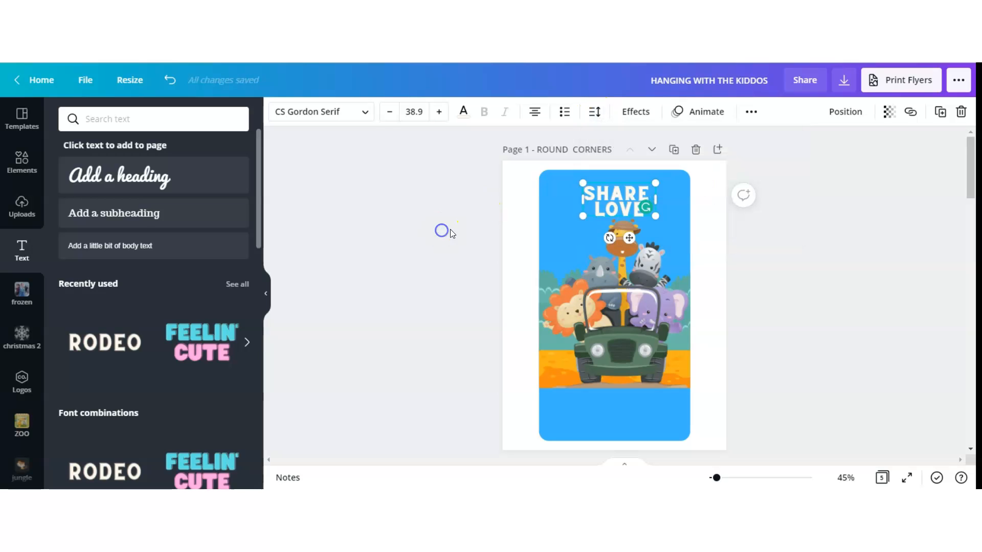
Widen the SHARE LOVE text box on both sides and raise it closer to the label's upper edge
{"action": "left_click_drag", "start_coordinate": [660, 196], "coordinate": [662, 198]}
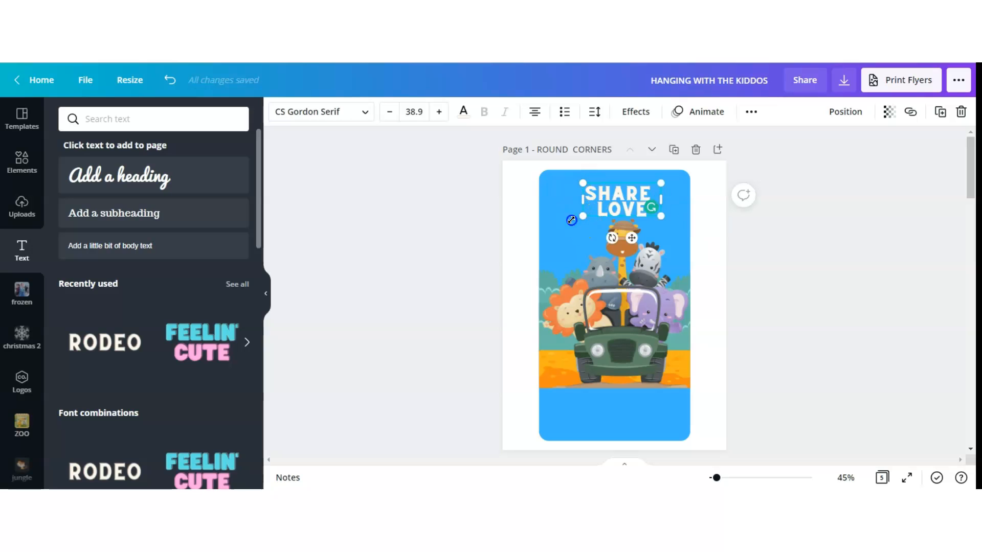
{"action": "left_click_drag", "start_coordinate": [574, 219], "coordinate": [550, 222]}
{"action": "left_click_drag", "start_coordinate": [620, 179], "coordinate": [626, 172]}
Reduce the font size of the SHARE LOVE text in single steps, including both words
{"action": "left_click", "coordinate": [389, 112]}
{"action": "left_click", "coordinate": [389, 112]}
{"action": "left_click", "coordinate": [389, 111]}
{"action": "left_click_drag", "start_coordinate": [647, 209], "coordinate": [563, 179]}
{"action": "left_click", "coordinate": [392, 112]}
{"action": "left_click", "coordinate": [393, 112]}
{"action": "left_click", "coordinate": [392, 112]}
{"action": "left_click", "coordinate": [392, 112]}
{"action": "left_click", "coordinate": [392, 112]}
{"action": "left_click", "coordinate": [392, 112]}
{"action": "left_click", "coordinate": [392, 112]}
{"action": "left_click", "coordinate": [393, 112]}
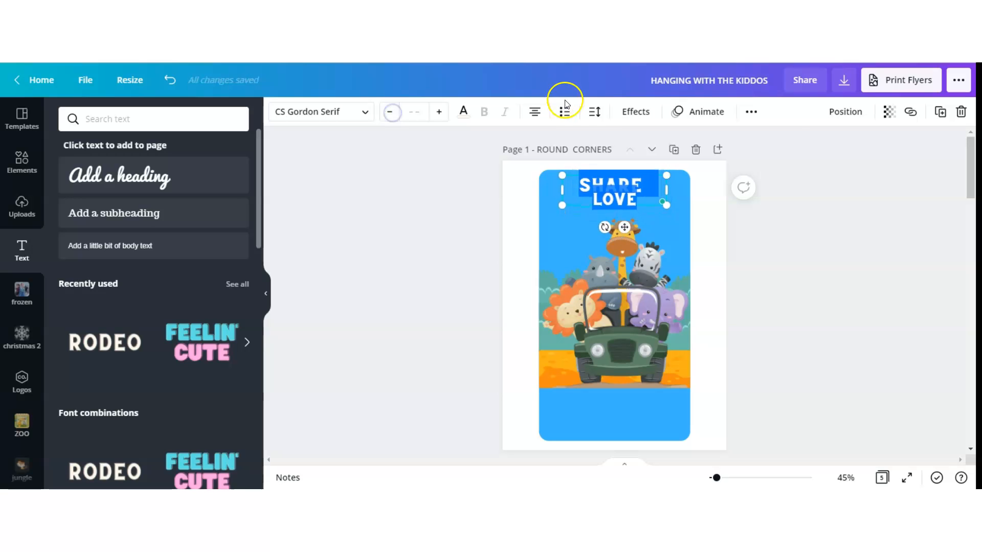
Increase the line spacing of the SHARE LOVE text to about 1.54
{"action": "left_click", "coordinate": [594, 111]}
{"action": "left_click_drag", "start_coordinate": [710, 178], "coordinate": [715, 180]}
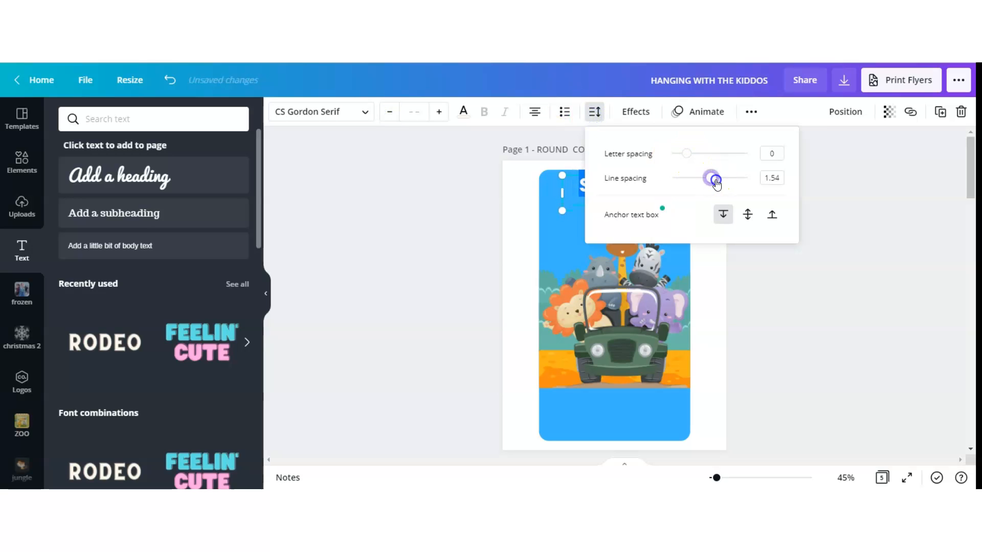
{"action": "left_click", "coordinate": [434, 238]}
Centre the SHARE LOVE text horizontally and shift the safari jeep graphic slightly down and left beneath it
{"action": "left_click", "coordinate": [612, 199]}
{"action": "left_click_drag", "start_coordinate": [613, 199], "coordinate": [607, 199]}
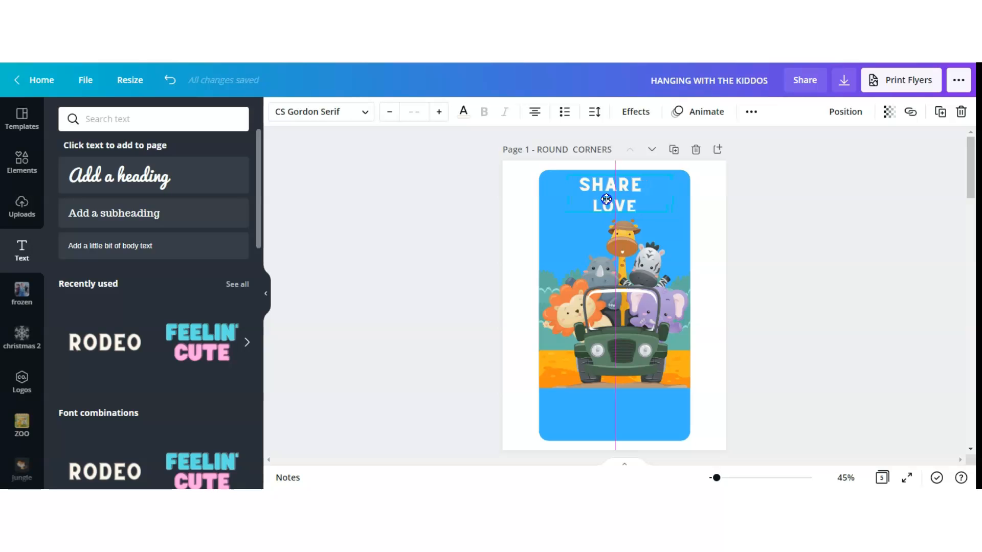
{"action": "left_click", "coordinate": [631, 293]}
{"action": "left_click_drag", "start_coordinate": [679, 231], "coordinate": [670, 243]}
Duplicate the SHARE LOVE text, change the copy to "NOT GERMS" and place it directly below the original
{"action": "left_click", "coordinate": [606, 205]}
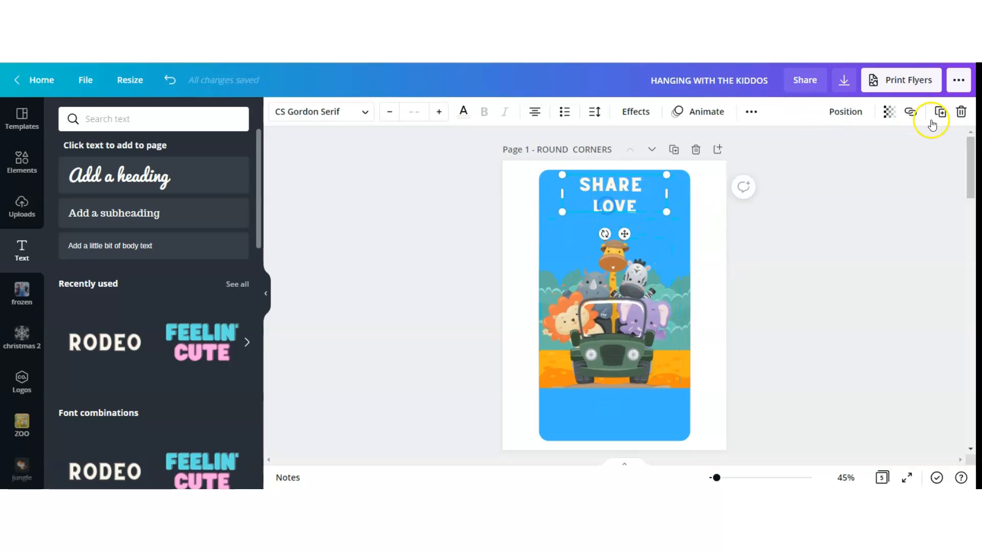
{"action": "left_click", "coordinate": [932, 125]}
{"action": "left_click", "coordinate": [633, 207]}
{"action": "left_click_drag", "start_coordinate": [585, 189], "coordinate": [648, 218]}
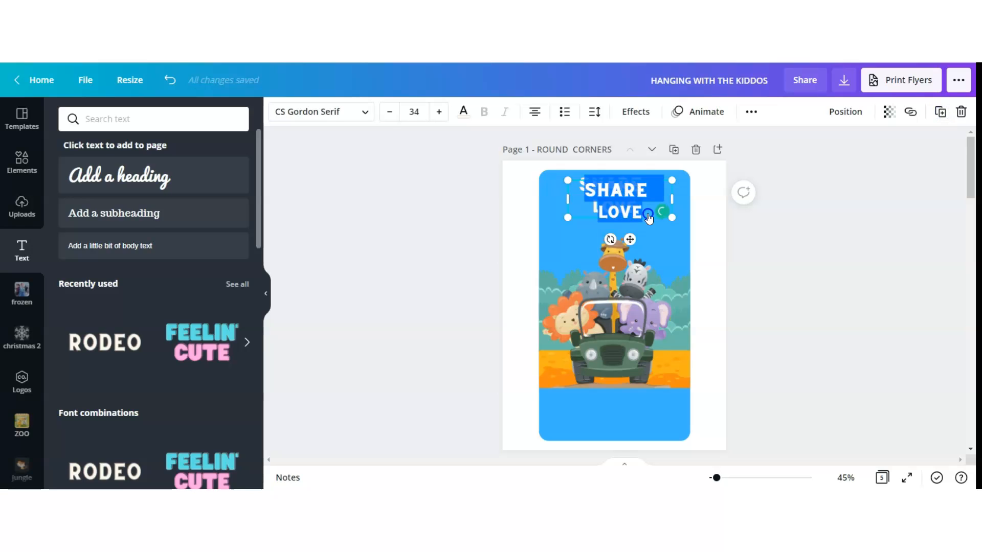
{"action": "type", "text": "NOT GERMA"}
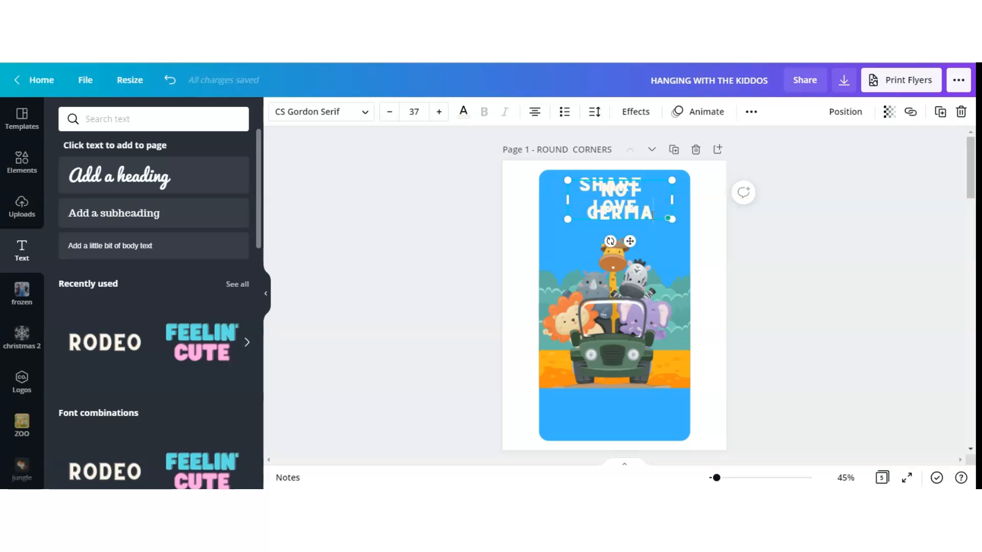
{"action": "left_click_drag", "start_coordinate": [624, 179], "coordinate": [619, 217]}
Set the font size of the NOT GERMS text to 31 so it fits on one line
{"action": "left_click", "coordinate": [390, 111]}
{"action": "left_click", "coordinate": [389, 111]}
{"action": "left_click", "coordinate": [390, 111]}
{"action": "left_click", "coordinate": [390, 112]}
{"action": "left_click", "coordinate": [389, 111]}
{"action": "left_click", "coordinate": [390, 111]}
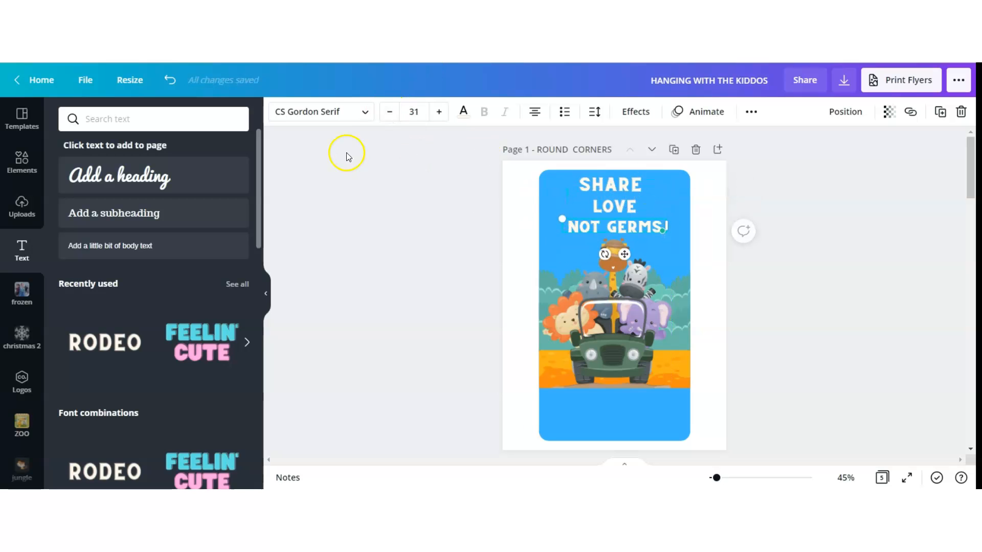
Recolour the NOT GERMS text black and set its Echo effect colour to white
{"action": "left_click", "coordinate": [464, 111]}
{"action": "left_click", "coordinate": [106, 176]}
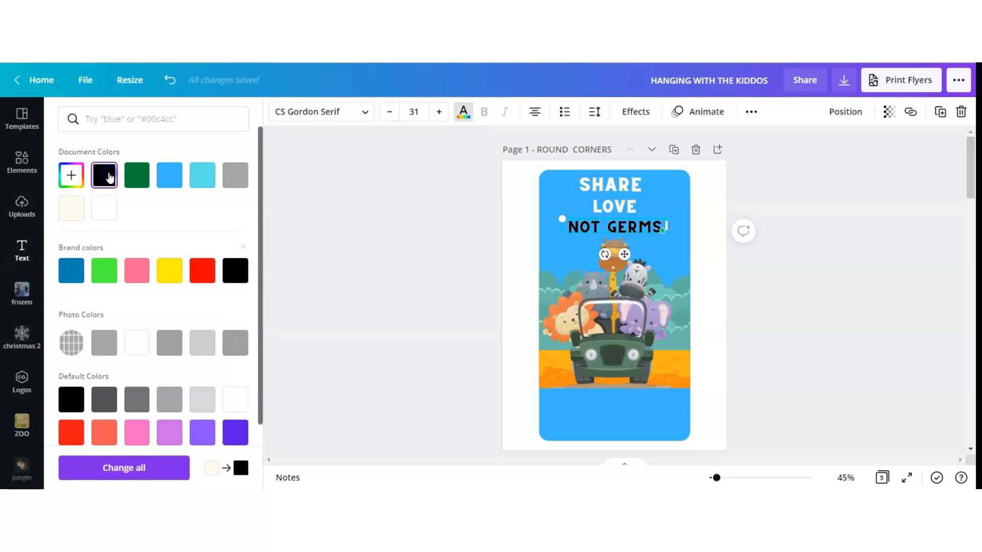
{"action": "left_click", "coordinate": [635, 112]}
{"action": "left_click", "coordinate": [228, 392]}
{"action": "left_click", "coordinate": [213, 350]}
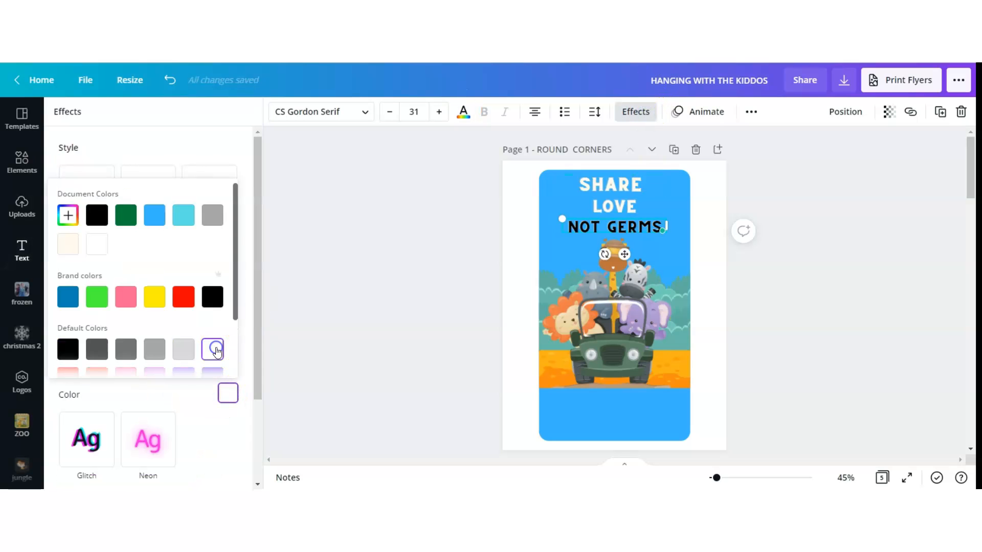
Set the SHARE LOVE text's Echo effect colour to white and recolour the lettering dark green
{"action": "left_click", "coordinate": [611, 186]}
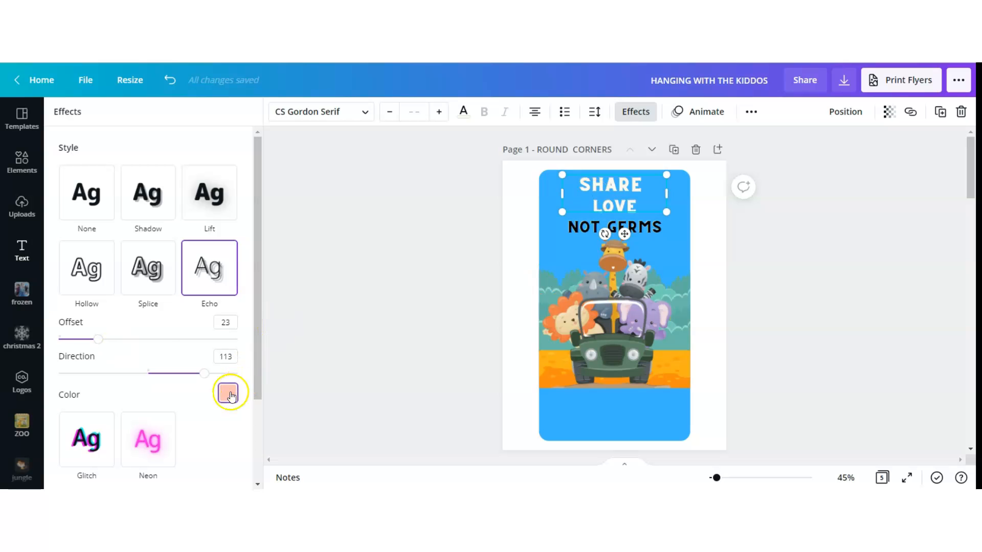
{"action": "left_click", "coordinate": [231, 397]}
{"action": "left_click", "coordinate": [213, 350]}
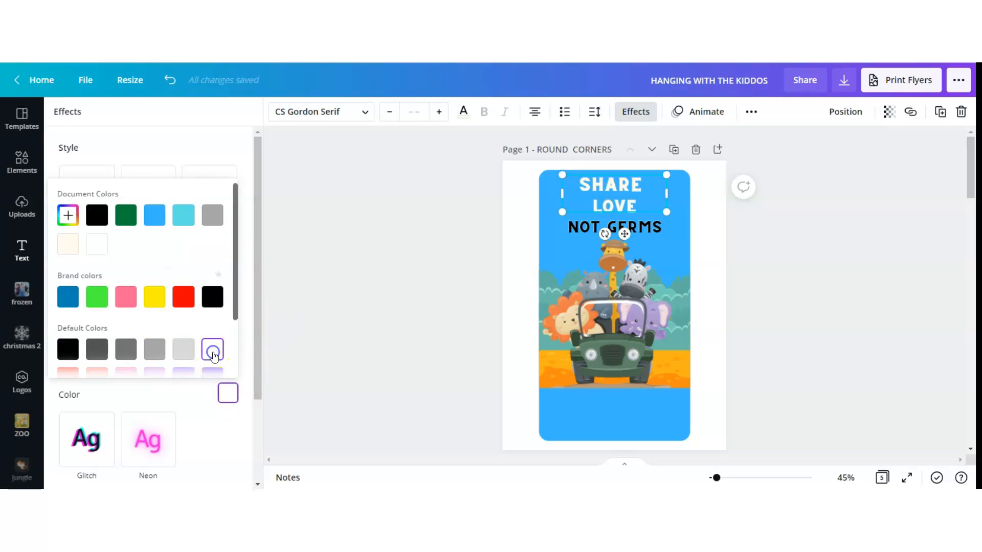
{"action": "left_click", "coordinate": [463, 117]}
{"action": "left_click", "coordinate": [138, 174]}
{"action": "left_click", "coordinate": [468, 320]}
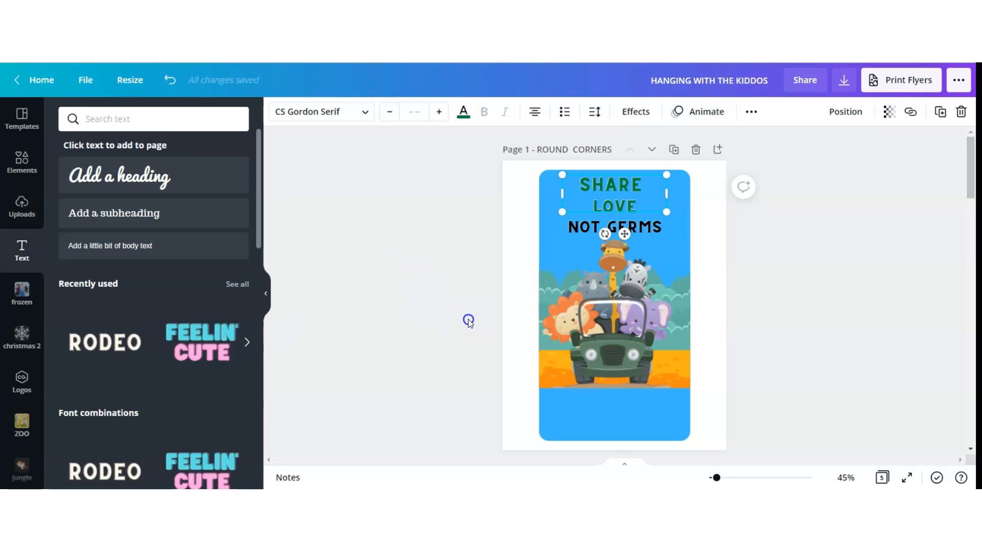
Duplicate the NOT GERMS text below the jeep and replace the wording with the honouree's possessive first name and "BABY SHOWER" on two lines
{"action": "left_click", "coordinate": [614, 227]}
{"action": "left_click", "coordinate": [940, 112]}
{"action": "left_click_drag", "start_coordinate": [637, 229], "coordinate": [632, 401]}
{"action": "double_click", "coordinate": [632, 400]}
{"action": "type", "text": "MADISION'S"}
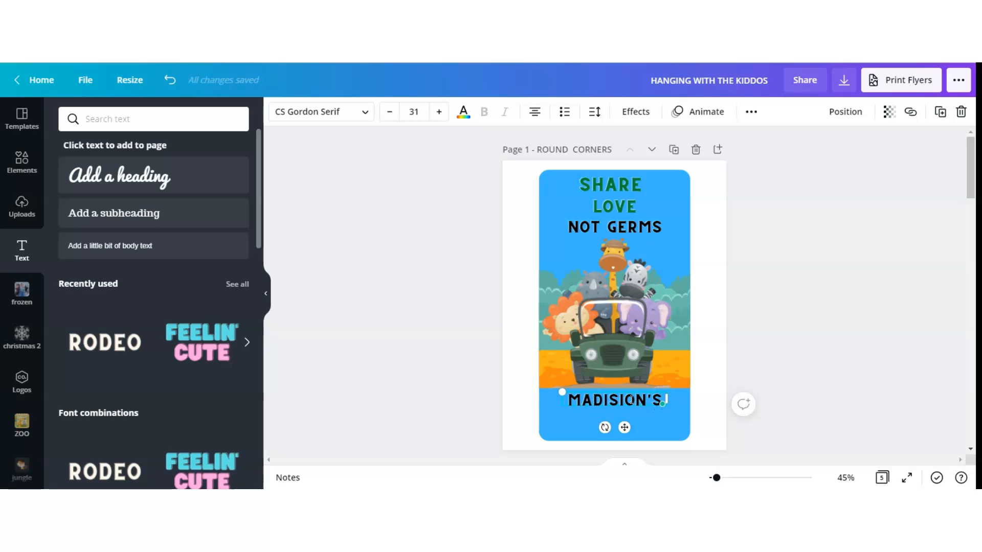
{"action": "key", "text": "Return"}
{"action": "type", "text": "BABY SHOWER"}
Widen the baby shower text box, correct the name's spelling with the suggested word, and centre the text below the jeep
{"action": "left_click_drag", "start_coordinate": [554, 418], "coordinate": [533, 415]}
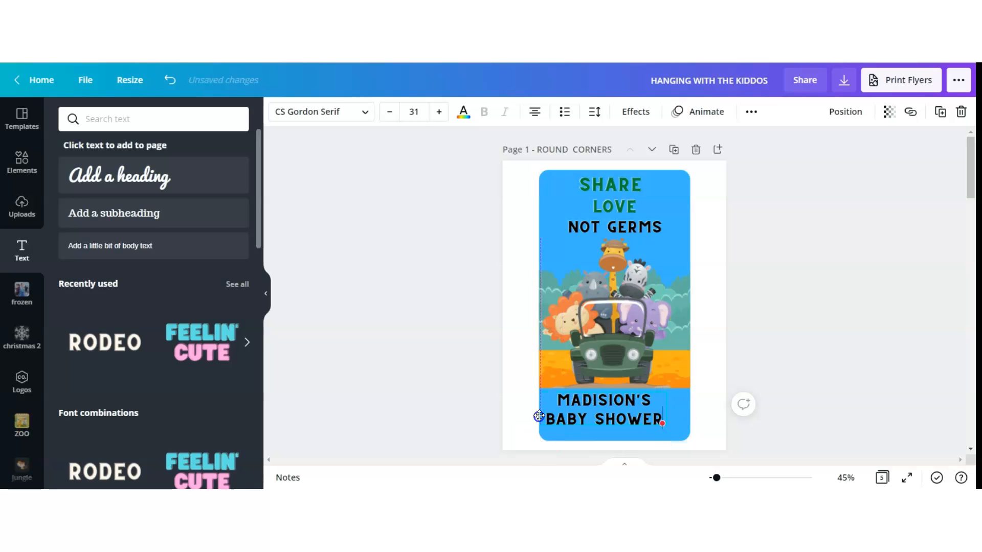
{"action": "right_click", "coordinate": [603, 401]}
{"action": "left_click", "coordinate": [605, 308]}
{"action": "left_click_drag", "start_coordinate": [603, 409], "coordinate": [615, 406]}
{"action": "left_click", "coordinate": [480, 390]}
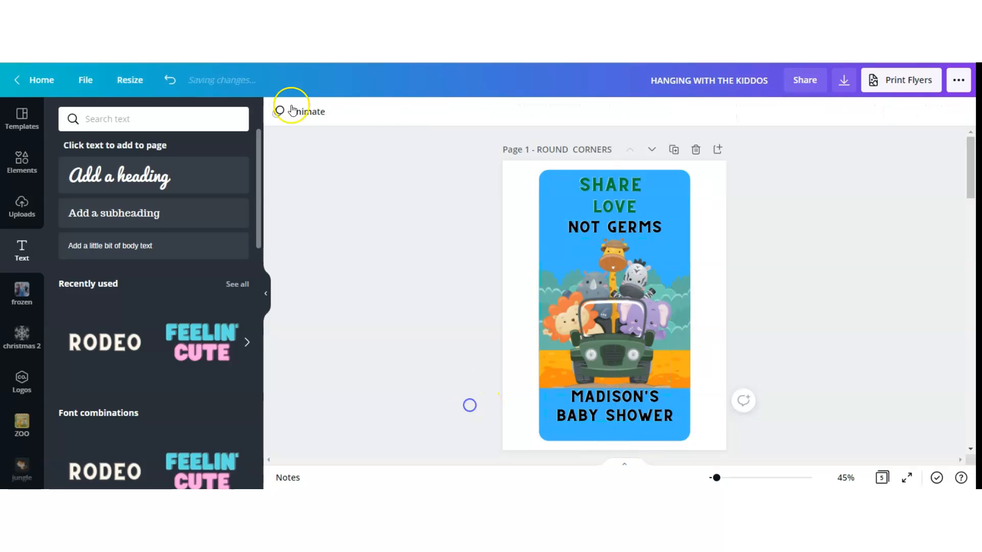
Add a subheading reading "2 oz (59 mL)" below the baby shower text and set its font to Poppins Light
{"action": "left_click", "coordinate": [118, 214]}
{"action": "left_click_drag", "start_coordinate": [623, 301], "coordinate": [627, 429]}
{"action": "key", "text": "BackSpace"}
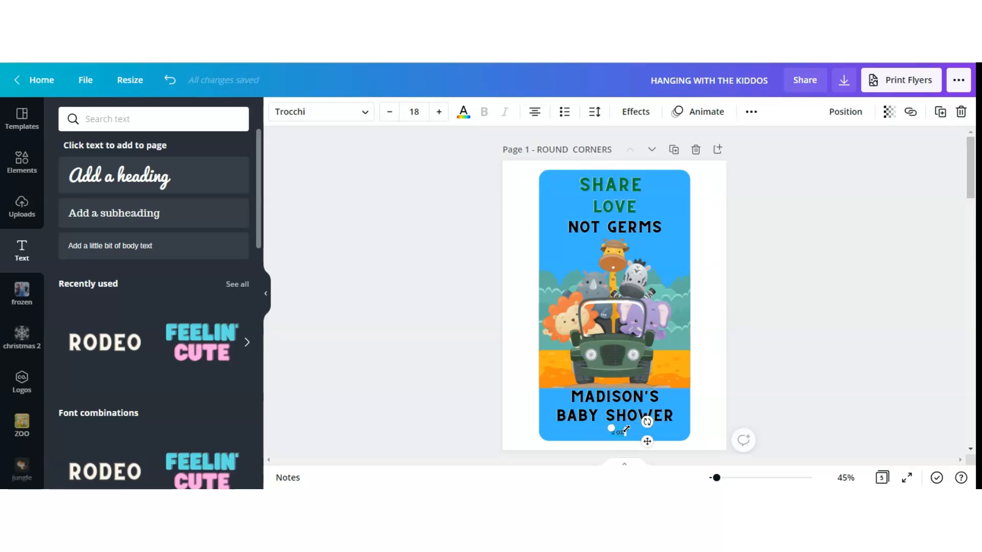
{"action": "type", "text": "2 oz (59 m"}
{"action": "type", "text": " m"}
{"action": "left_click", "coordinate": [306, 112]}
{"action": "left_click", "coordinate": [103, 197]}
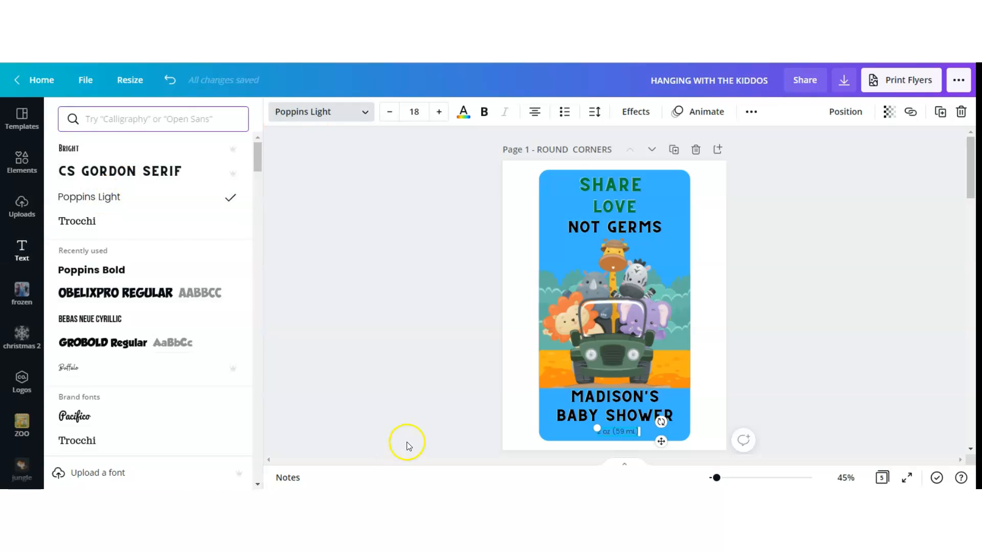
{"action": "left_click", "coordinate": [424, 427]}
Align the volume text and the safari jeep graphic to the page centre, and check the other text boxes' alignment
{"action": "left_click", "coordinate": [846, 112]}
{"action": "left_click", "coordinate": [799, 234]}
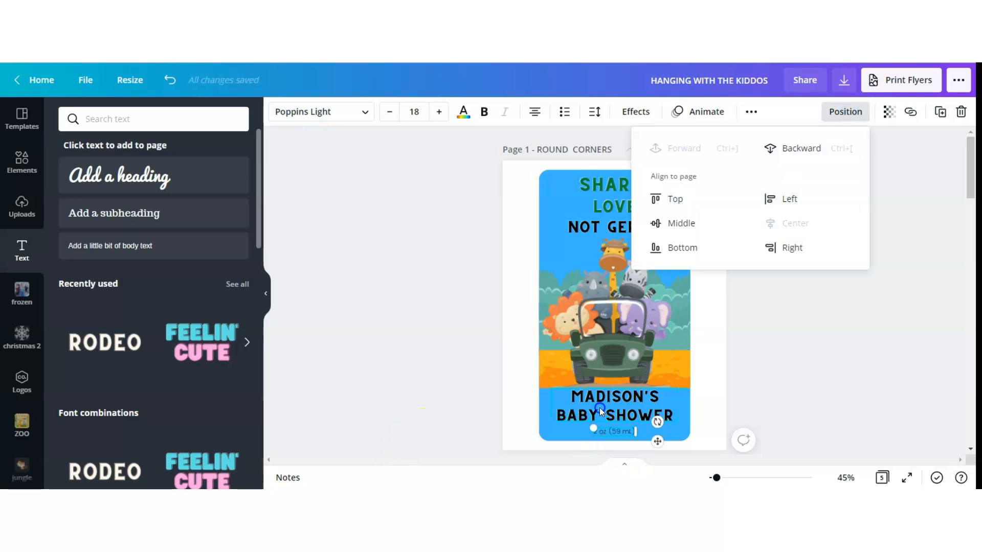
{"action": "left_click", "coordinate": [599, 407]}
{"action": "left_click", "coordinate": [844, 112]}
{"action": "left_click", "coordinate": [611, 344]}
{"action": "left_click", "coordinate": [804, 111]}
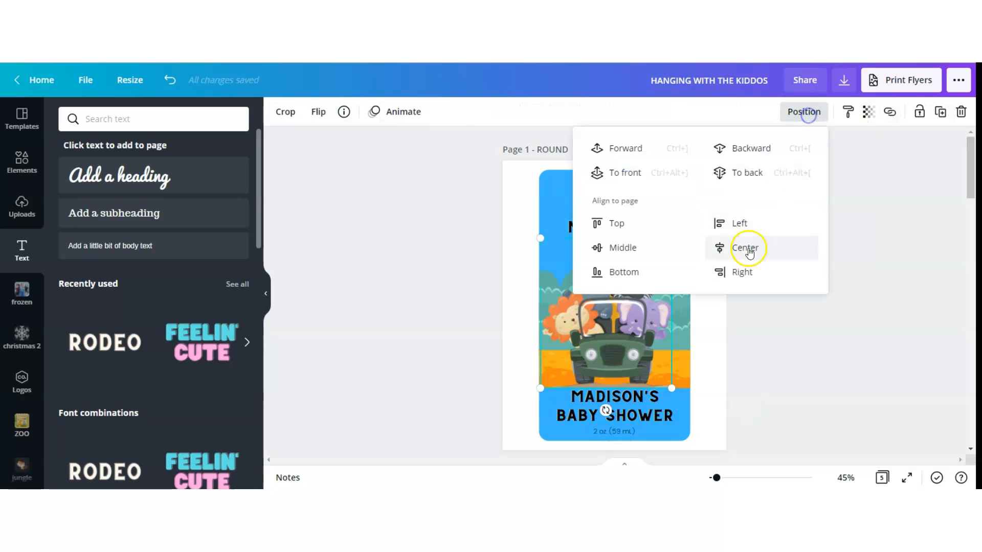
{"action": "left_click", "coordinate": [732, 246]}
{"action": "left_click", "coordinate": [625, 223]}
{"action": "left_click", "coordinate": [845, 111]}
{"action": "left_click", "coordinate": [846, 112]}
{"action": "left_click", "coordinate": [845, 112]}
{"action": "left_click", "coordinate": [467, 316]}
Group all the label's elements, resize the group to 1.3 W x 2.4 H and move it to the page's upper-left corner
{"action": "left_click_drag", "start_coordinate": [716, 168], "coordinate": [505, 438]}
{"action": "left_click", "coordinate": [877, 113]}
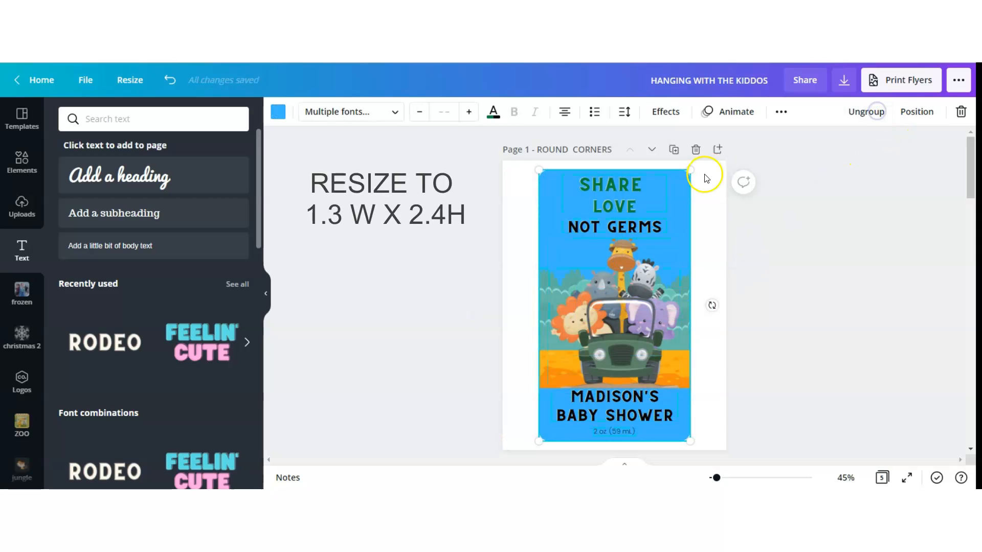
{"action": "left_click_drag", "start_coordinate": [689, 169], "coordinate": [527, 354]}
{"action": "left_click_drag", "start_coordinate": [545, 293], "coordinate": [525, 206]}
Duplicate the small safari label across the upper part of the page to form an evenly spaced row of five
{"action": "left_click", "coordinate": [848, 113]}
{"action": "left_click", "coordinate": [843, 142]}
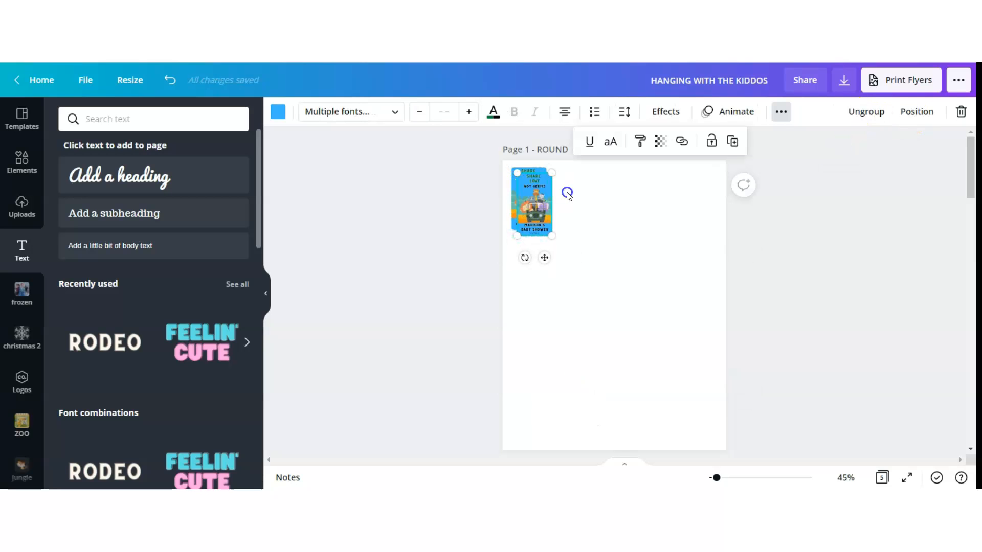
{"action": "left_click_drag", "start_coordinate": [561, 202], "coordinate": [709, 211]}
{"action": "left_click", "coordinate": [852, 113]}
{"action": "left_click", "coordinate": [846, 142]}
{"action": "left_click", "coordinate": [850, 112]}
{"action": "left_click", "coordinate": [848, 143]}
Duplicate the whole row of five labels down the page until four evenly spaced rows fill it
{"action": "left_click", "coordinate": [479, 177]}
{"action": "left_click_drag", "start_coordinate": [479, 177], "coordinate": [713, 217]}
{"action": "left_click", "coordinate": [940, 112]}
{"action": "left_click_drag", "start_coordinate": [645, 185], "coordinate": [648, 390]}
{"action": "left_click", "coordinate": [940, 111]}
{"action": "left_click", "coordinate": [940, 112]}
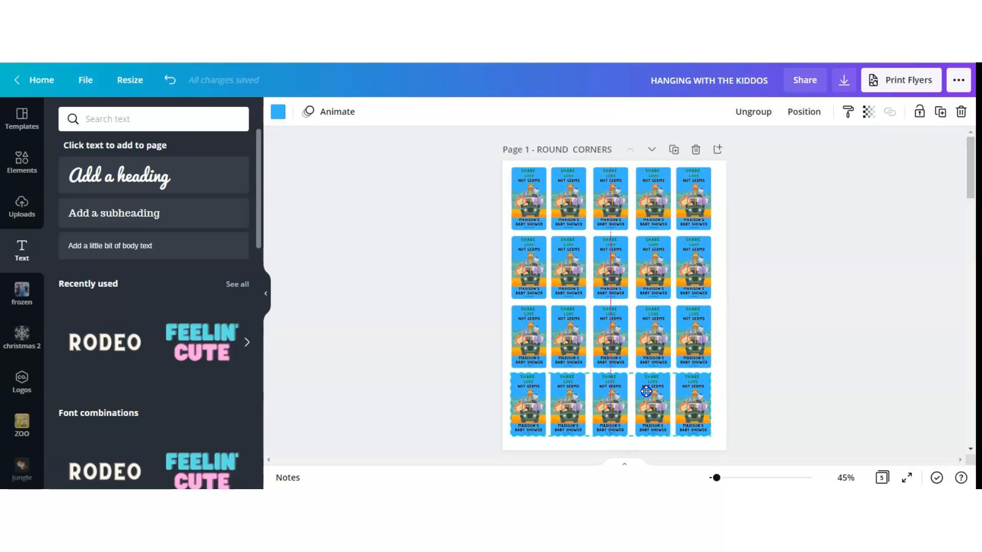
{"action": "left_click", "coordinate": [432, 329]}
Open the finished label sheet's download settings and choose the file type
{"action": "left_click", "coordinate": [844, 80]}
{"action": "left_click", "coordinate": [809, 171]}
{"action": "left_click", "coordinate": [806, 193]}
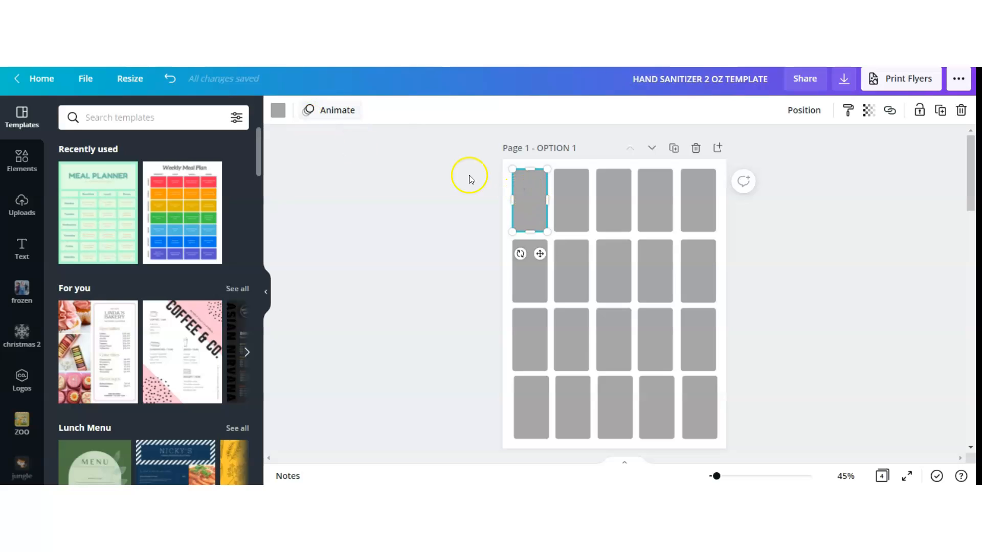
Recolour the first grey rectangle on the OPTION 1 page of the HAND SANITIZER 2 OZ TEMPLATE design black
{"action": "left_click", "coordinate": [278, 110]}
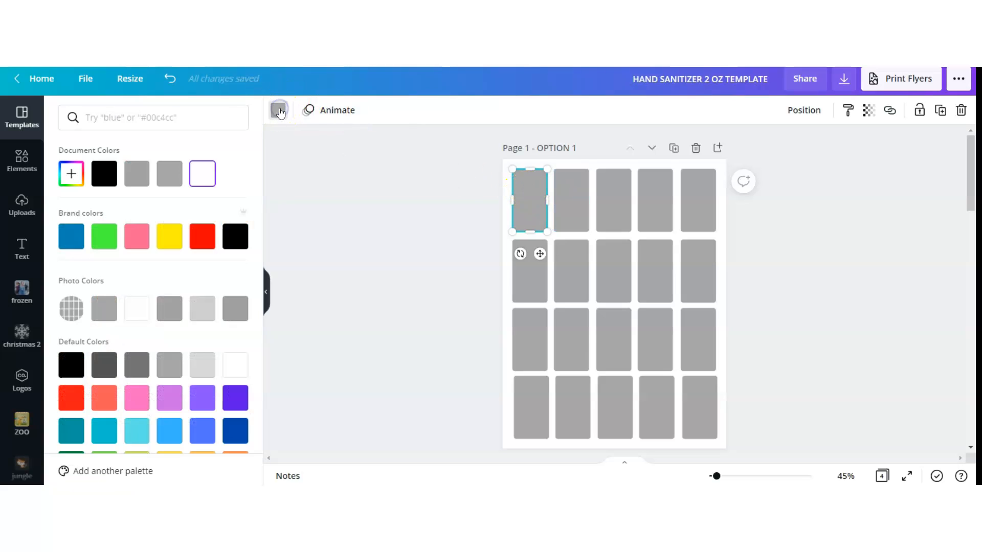
{"action": "left_click", "coordinate": [104, 174]}
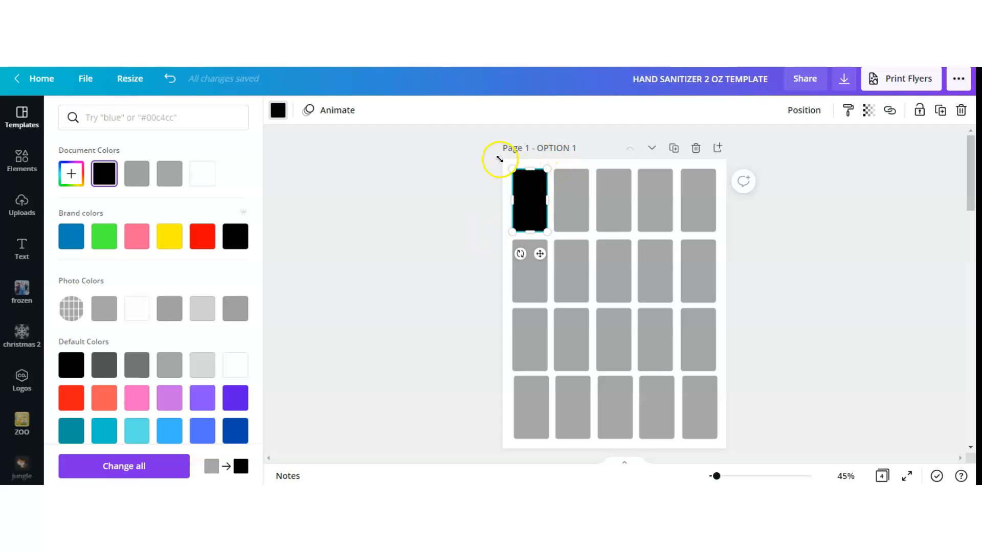
{"action": "left_click_drag", "start_coordinate": [520, 182], "coordinate": [552, 239]}
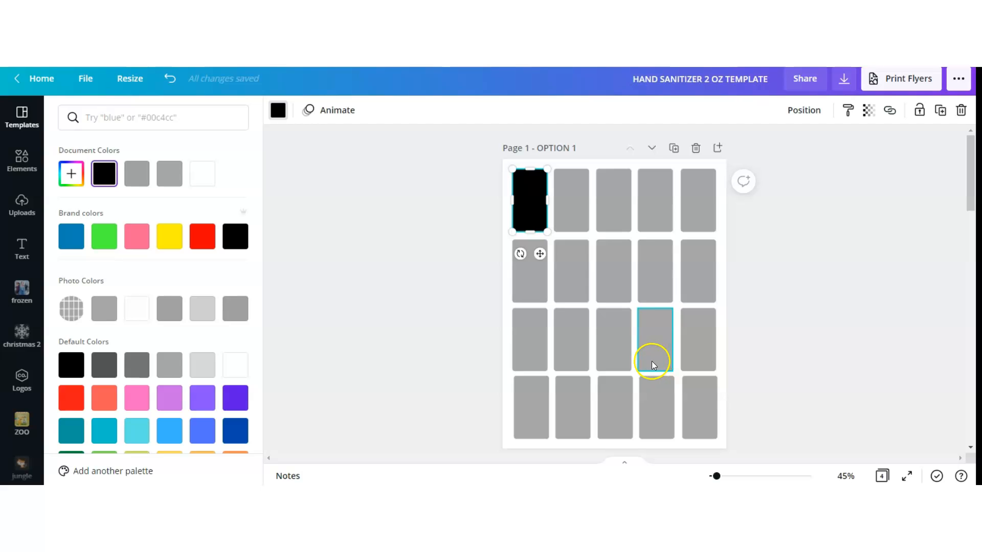
Add the blue wave background from the ZOO folder over the large grey rectangle on the OPTION 2 page
{"action": "left_click_drag", "start_coordinate": [971, 182], "coordinate": [970, 253]}
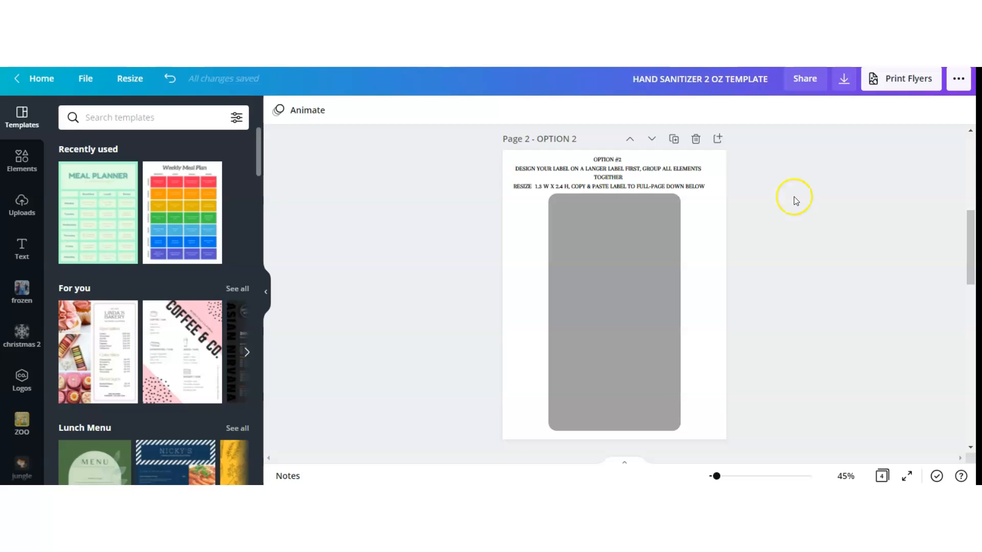
{"action": "left_click", "coordinate": [618, 286]}
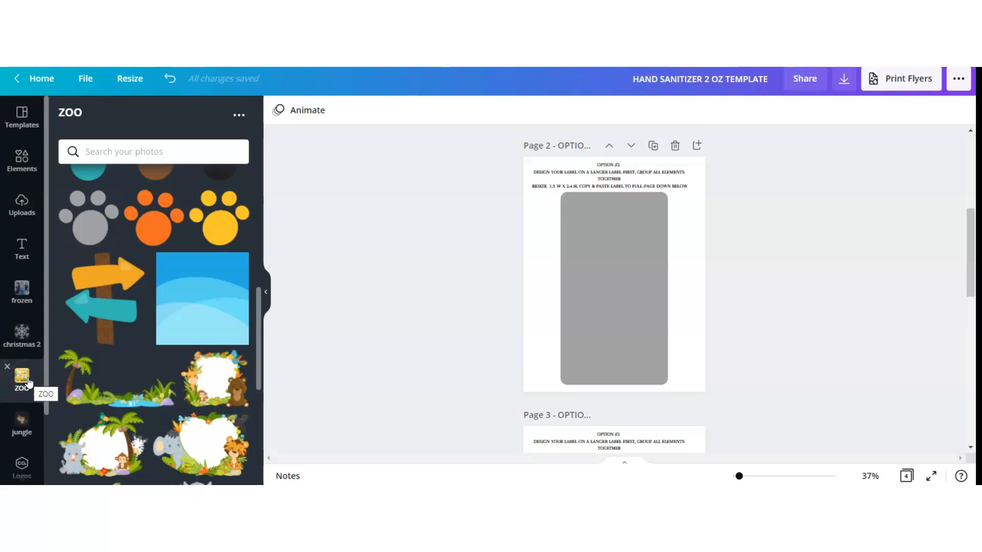
{"action": "left_click", "coordinate": [190, 292]}
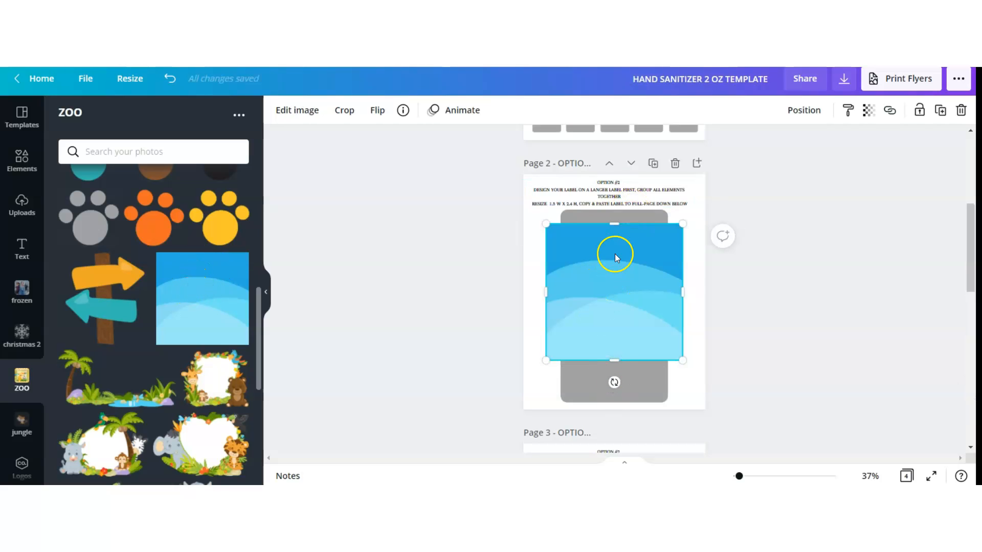
Stretch and crop the blue wave background so it exactly covers the large grey rectangle on the OPTION 2 page
{"action": "left_click_drag", "start_coordinate": [614, 221], "coordinate": [614, 208]}
{"action": "left_click_drag", "start_coordinate": [613, 360], "coordinate": [613, 404]}
{"action": "left_click_drag", "start_coordinate": [683, 309], "coordinate": [670, 309]}
{"action": "left_click_drag", "start_coordinate": [547, 307], "coordinate": [560, 312]}
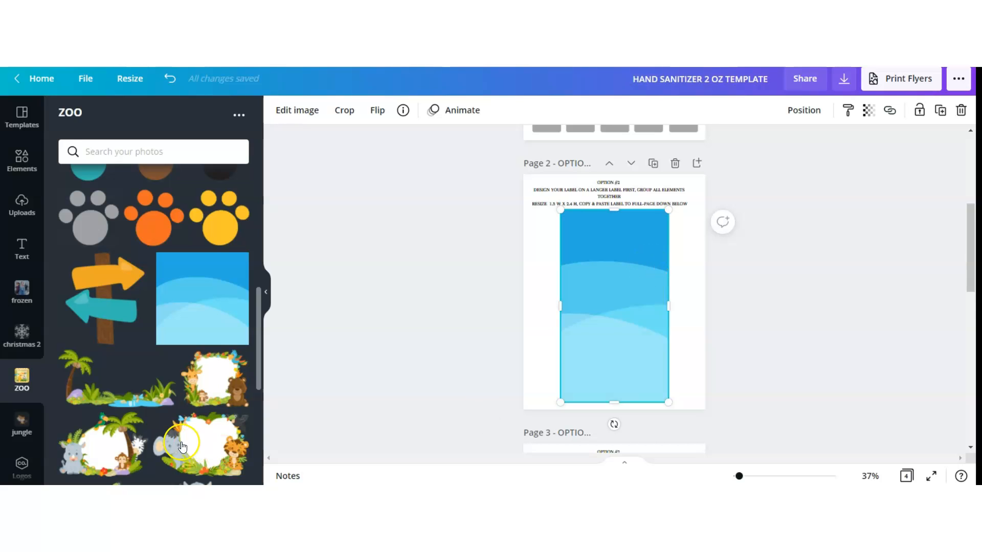
Add the ZOO folder's giraffe, monkey and bear frame to the blue label, shrinking it to fit the width and centring it
{"action": "left_click", "coordinate": [210, 369]}
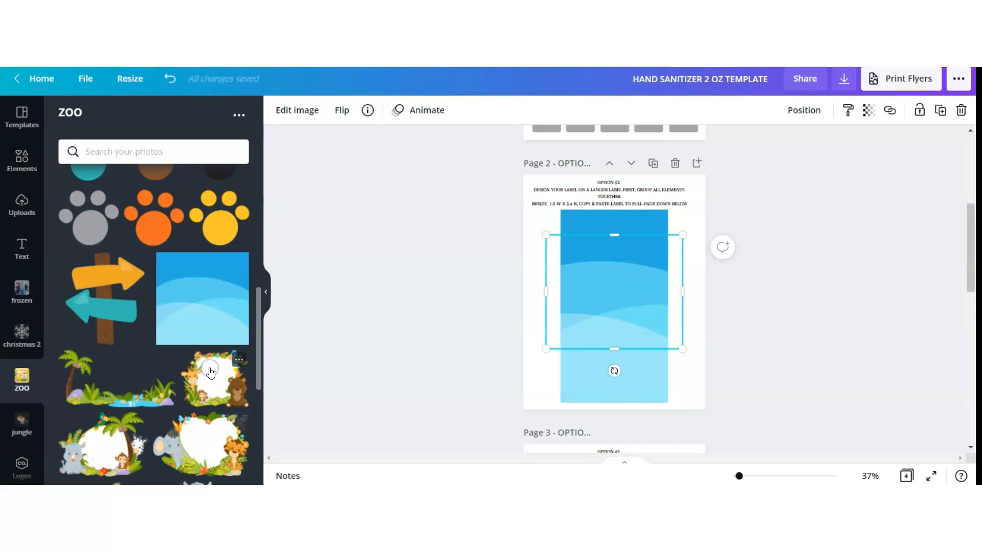
{"action": "left_click_drag", "start_coordinate": [686, 236], "coordinate": [640, 267]}
{"action": "left_click_drag", "start_coordinate": [588, 314], "coordinate": [608, 310]}
Add a subheading reading HAPPY BIRTHDAY and place it just beneath the animal frame on the blue label
{"action": "left_click", "coordinate": [22, 248]}
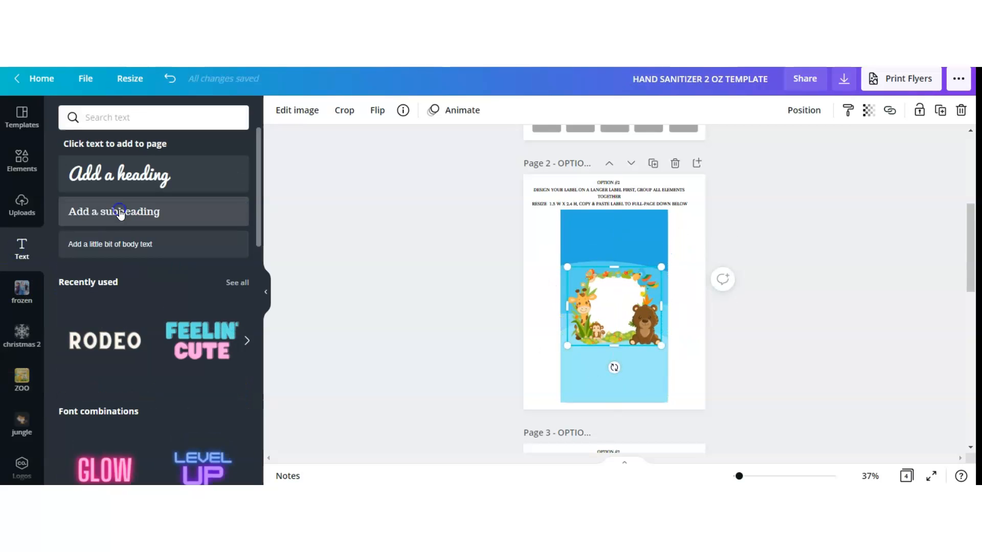
{"action": "left_click", "coordinate": [121, 213]}
{"action": "type", "text": "HAPPY BIRTHDAY"}
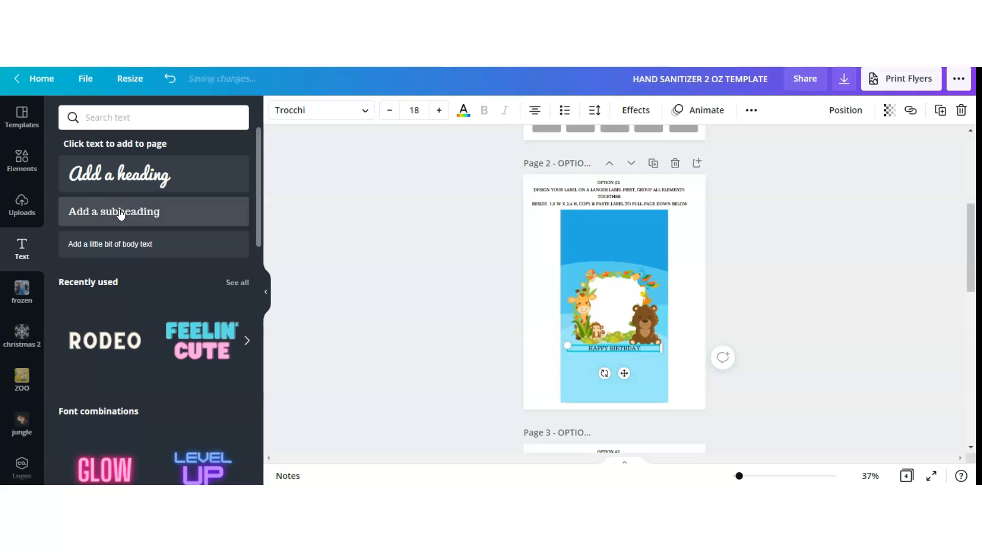
{"action": "left_click_drag", "start_coordinate": [624, 345], "coordinate": [624, 352]}
{"action": "left_click", "coordinate": [520, 308]}
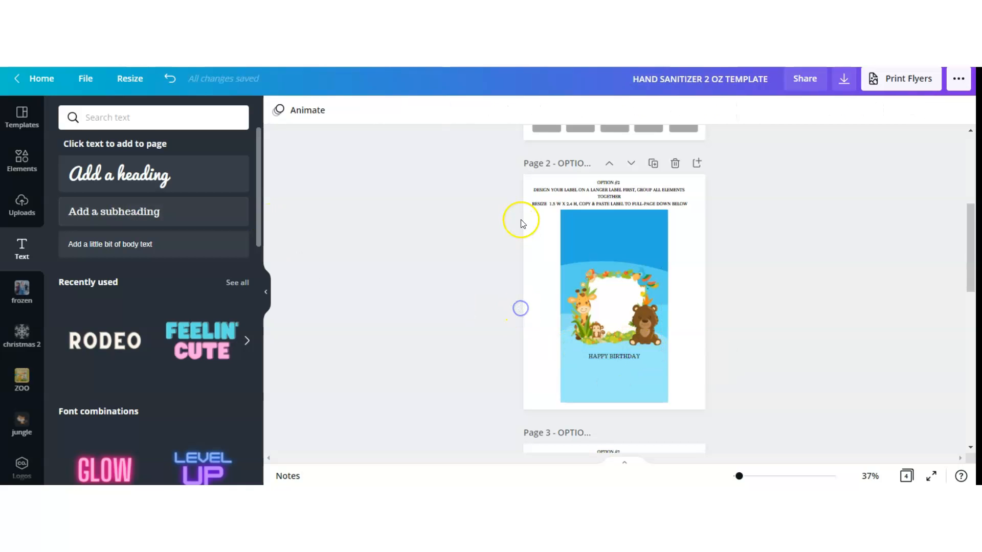
Group the blue background, animal frame and HAPPY BIRTHDAY text into one label and copy the group
{"action": "mouse_move", "coordinate": [531, 222]}
{"action": "left_mouse_down"}
{"action": "mouse_move", "coordinate": [623, 304]}
{"action": "mouse_move", "coordinate": [676, 379]}
{"action": "left_mouse_up"}
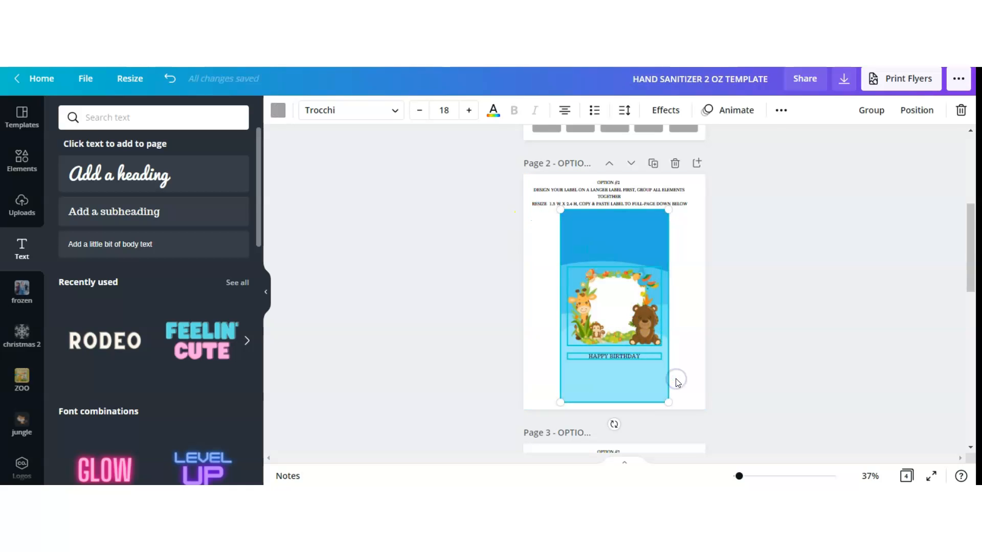
{"action": "left_click", "coordinate": [874, 111]}
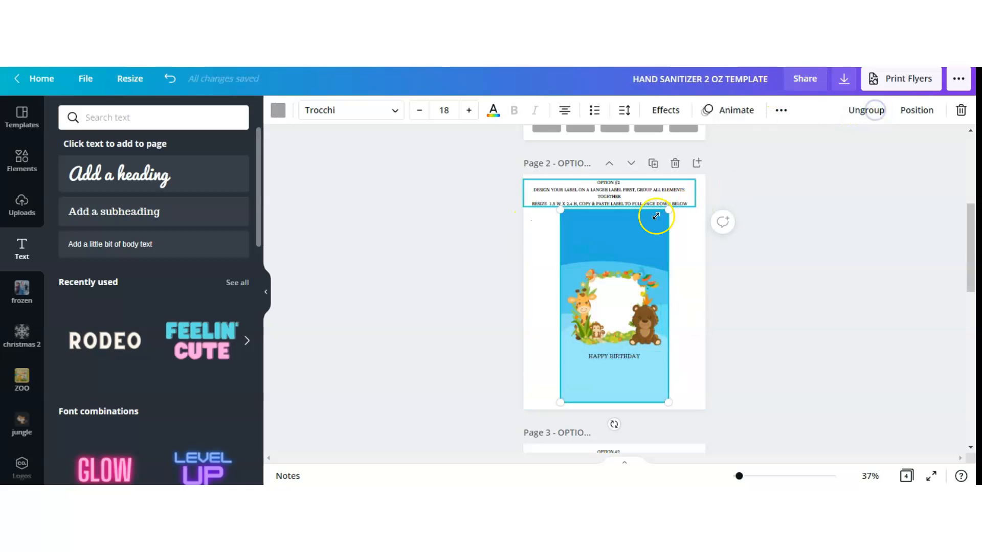
{"action": "left_click", "coordinate": [630, 230]}
{"action": "right_click", "coordinate": [631, 230]}
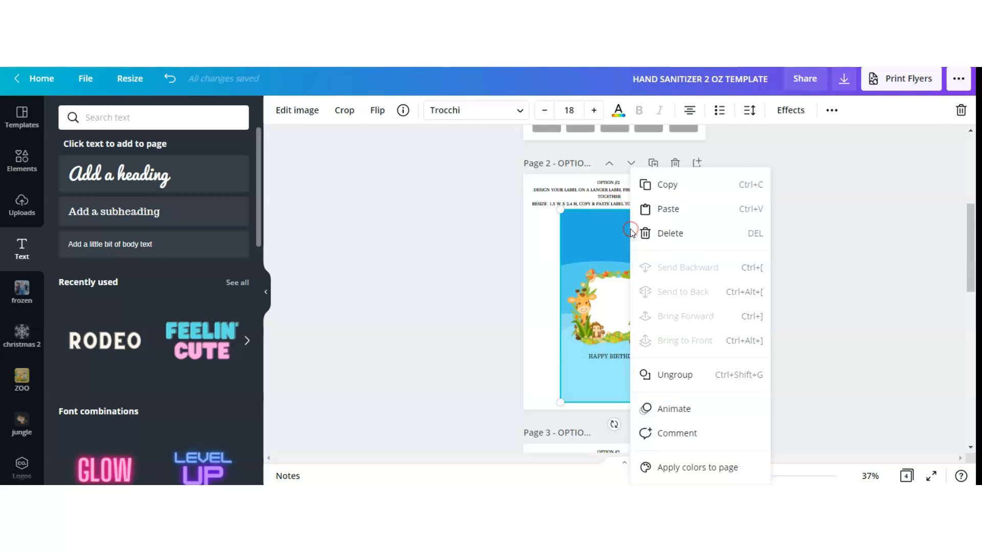
{"action": "left_click", "coordinate": [664, 184]}
Paste the grouped label onto the full-page sheet of small grey rectangles, allowing the browser's clipboard access
{"action": "left_click_drag", "start_coordinate": [969, 213], "coordinate": [962, 349]}
{"action": "left_click", "coordinate": [551, 258]}
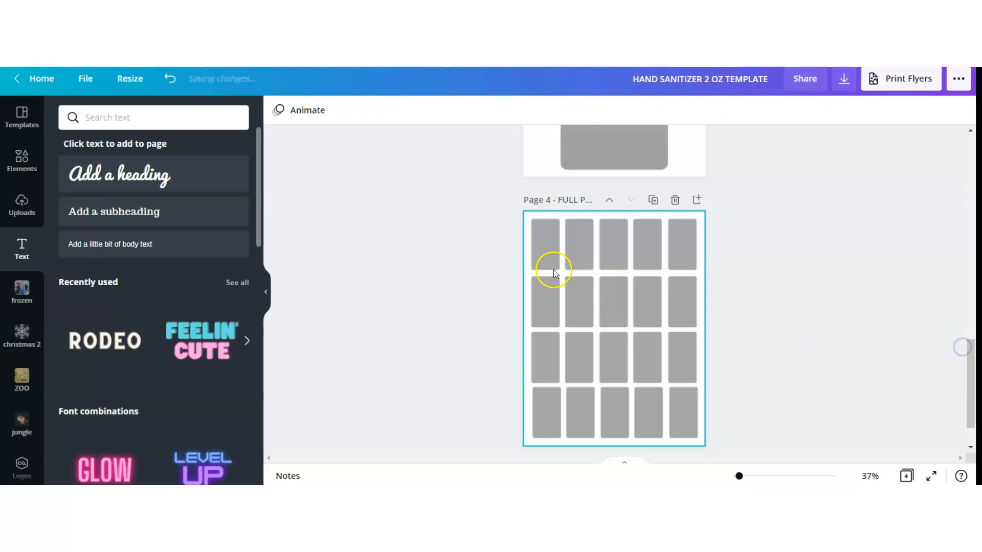
{"action": "right_click", "coordinate": [551, 258]}
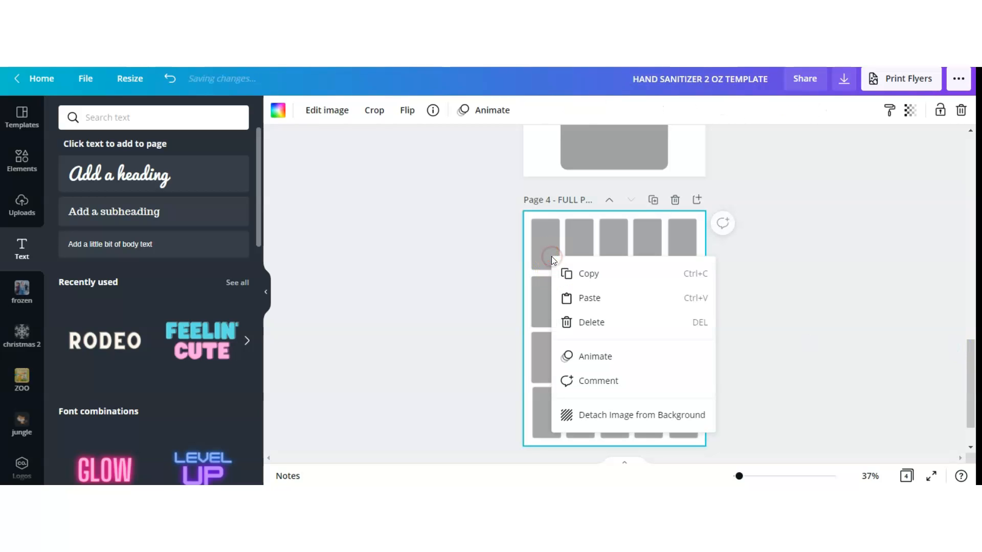
{"action": "left_click", "coordinate": [588, 300]}
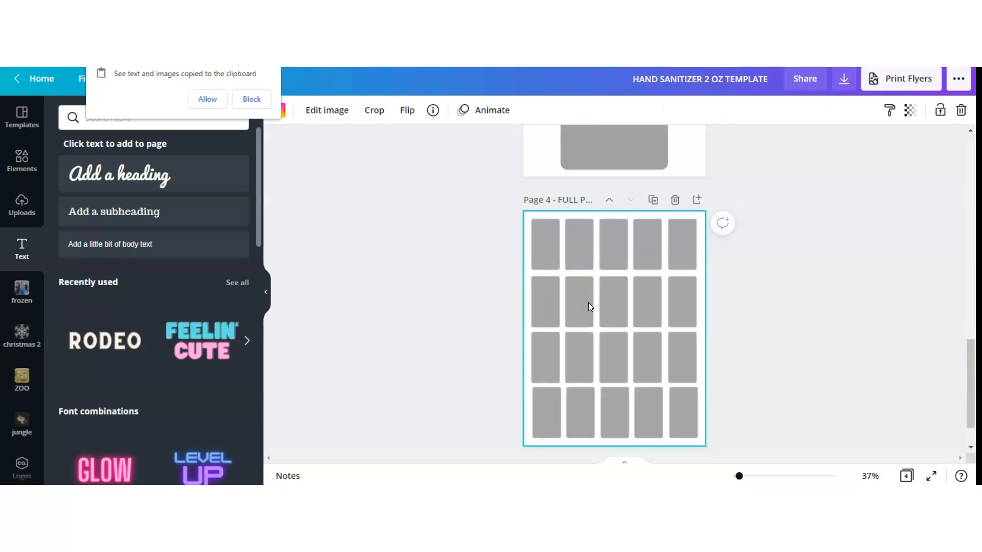
{"action": "left_click", "coordinate": [207, 99]}
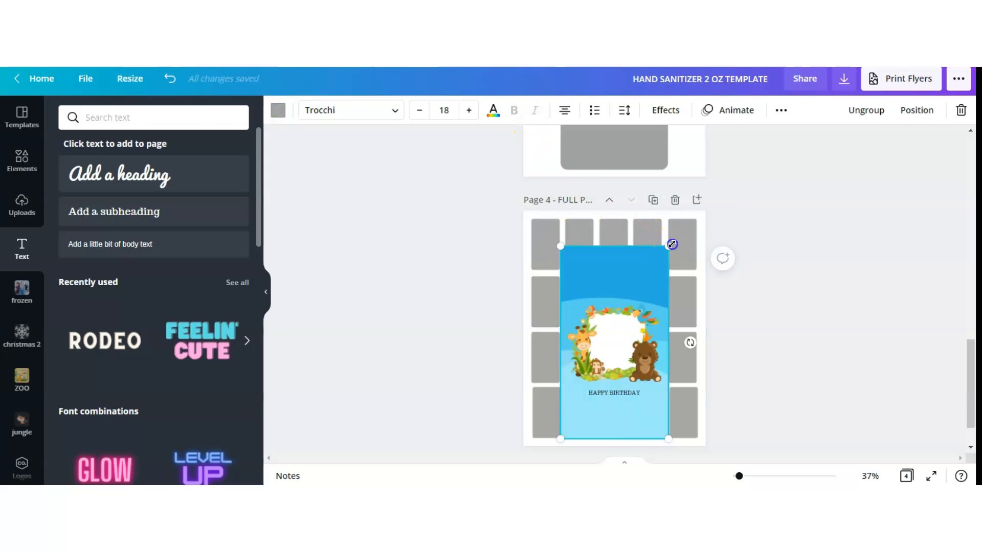
Shrink the pasted label to fit a small grey rectangle and duplicate it four times to fill the sheet's first row
{"action": "left_click_drag", "start_coordinate": [645, 270], "coordinate": [680, 243]}
{"action": "left_click", "coordinate": [832, 111]}
{"action": "left_click", "coordinate": [826, 140]}
{"action": "left_click", "coordinate": [832, 110]}
{"action": "left_click", "coordinate": [826, 140]}
{"action": "left_click", "coordinate": [832, 111]}
{"action": "left_click", "coordinate": [826, 140]}
{"action": "left_click", "coordinate": [832, 111]}
{"action": "left_click", "coordinate": [829, 141]}
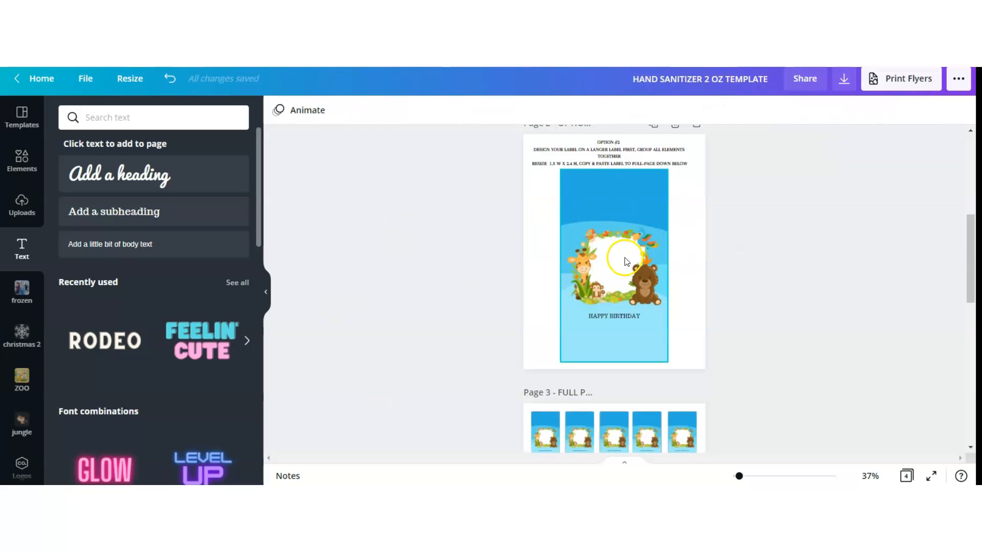
Move the large grouped label from the OPTION 2 page onto the full-page sheet and shrink it to about one small rectangle's size
{"action": "left_click", "coordinate": [615, 203]}
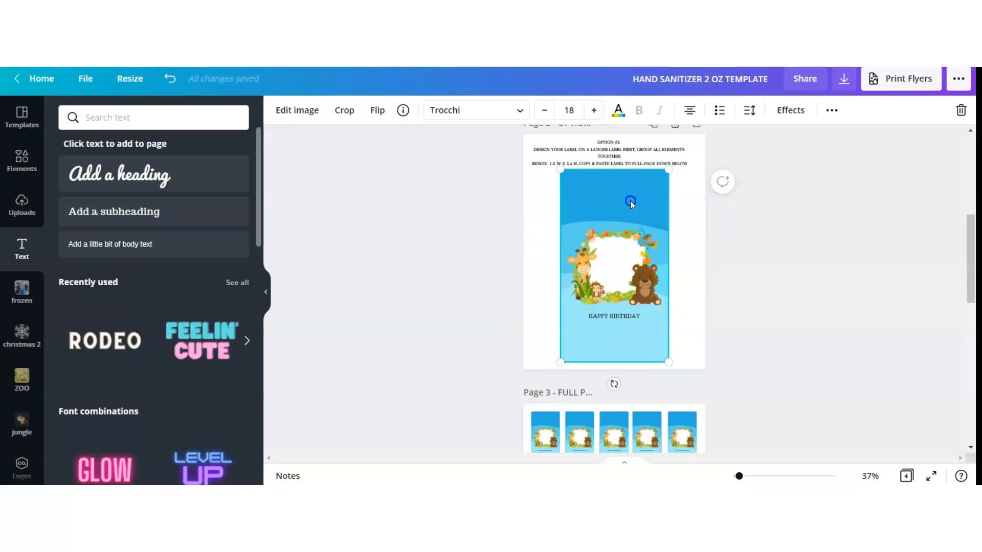
{"action": "left_click_drag", "start_coordinate": [620, 272], "coordinate": [609, 450]}
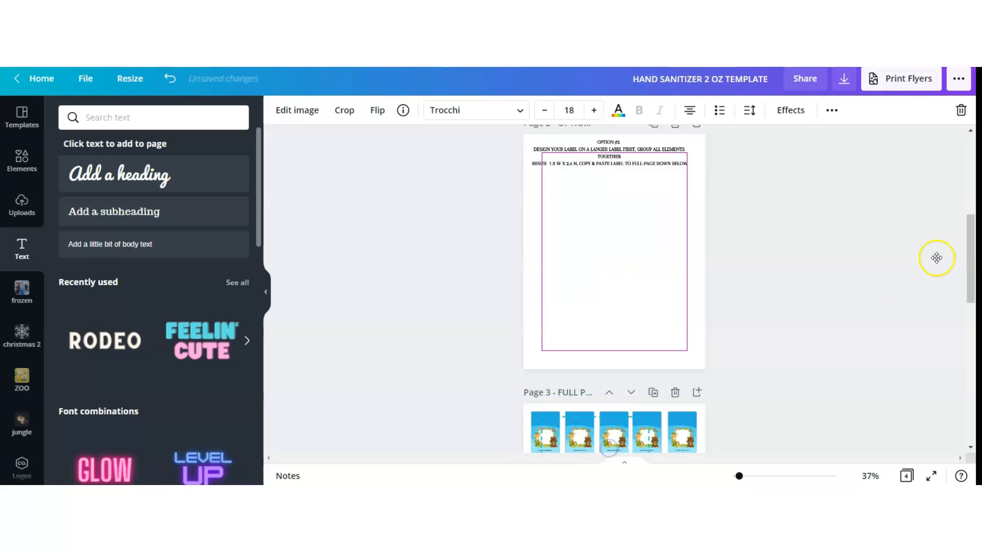
{"action": "left_click_drag", "start_coordinate": [970, 240], "coordinate": [955, 306]}
{"action": "left_click", "coordinate": [603, 204]}
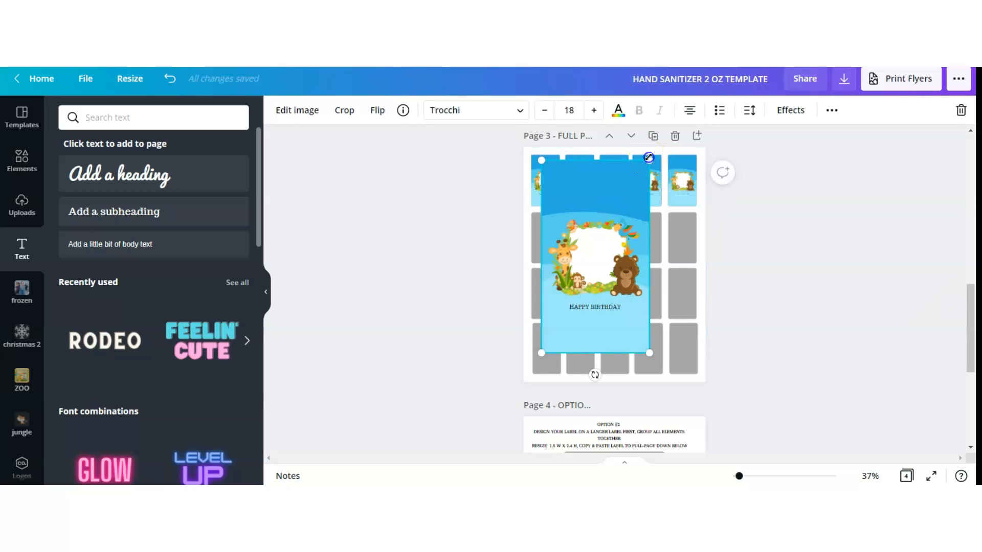
{"action": "left_click_drag", "start_coordinate": [609, 215], "coordinate": [561, 289]}
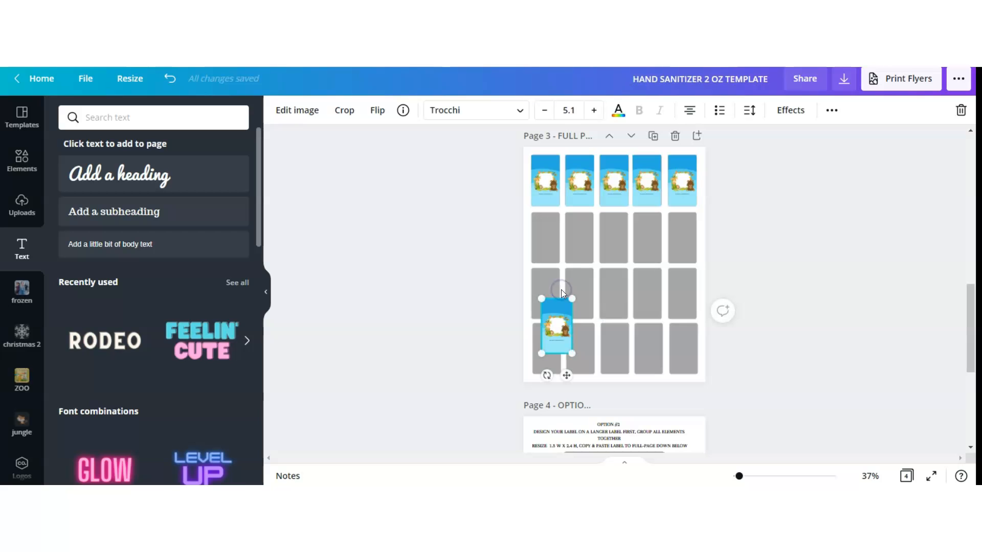